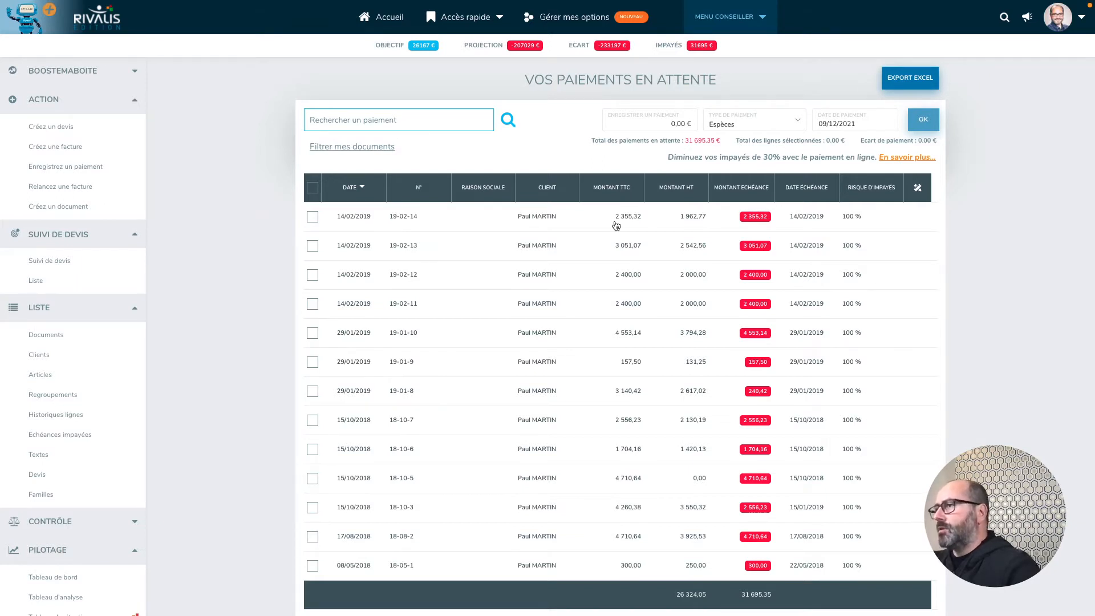
- Submit a 1 500 € payment of type Chèques dated 09/12/2021 for pending invoice 19-02-14
{"action": "left_click", "coordinate": [311, 218]}
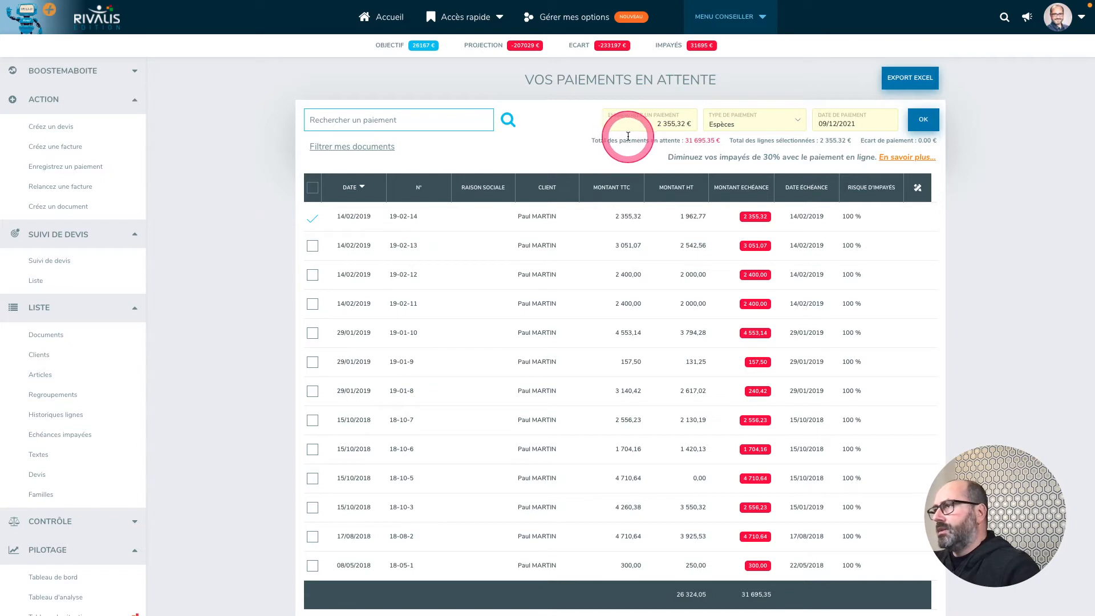
{"action": "left_click", "coordinate": [647, 137]}
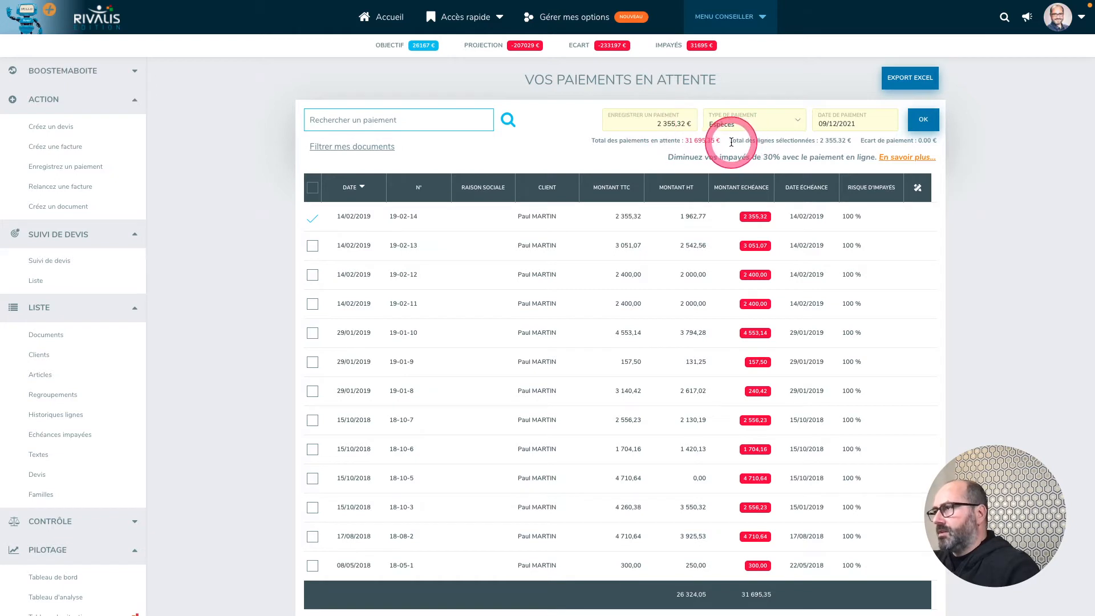
{"action": "left_click_drag", "start_coordinate": [731, 142], "coordinate": [856, 140]}
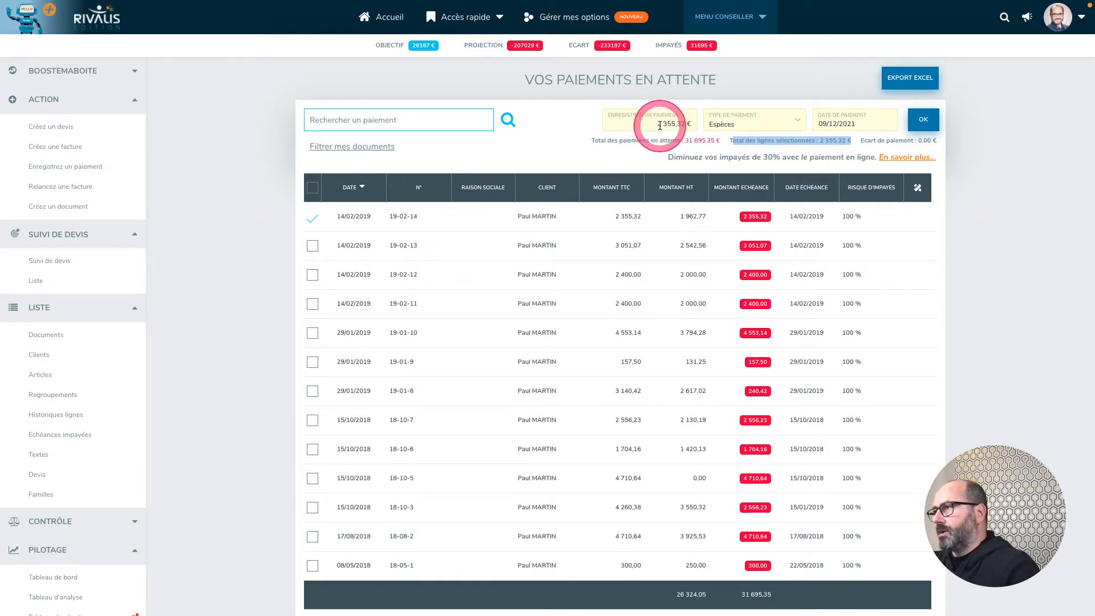
{"action": "left_click_drag", "start_coordinate": [860, 141], "coordinate": [938, 142]}
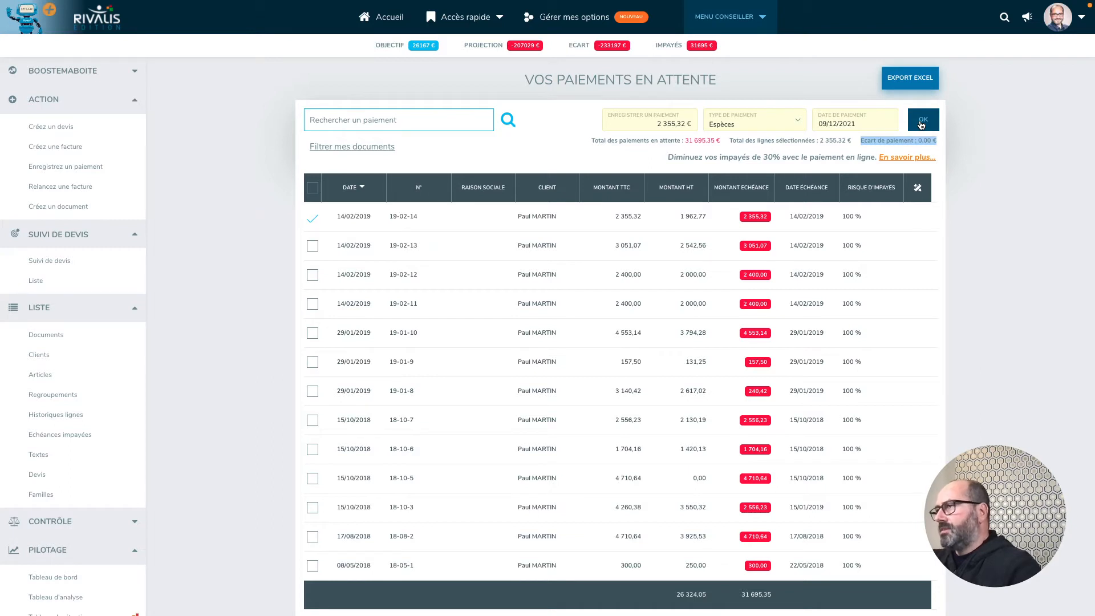
{"action": "left_click", "coordinate": [651, 123]}
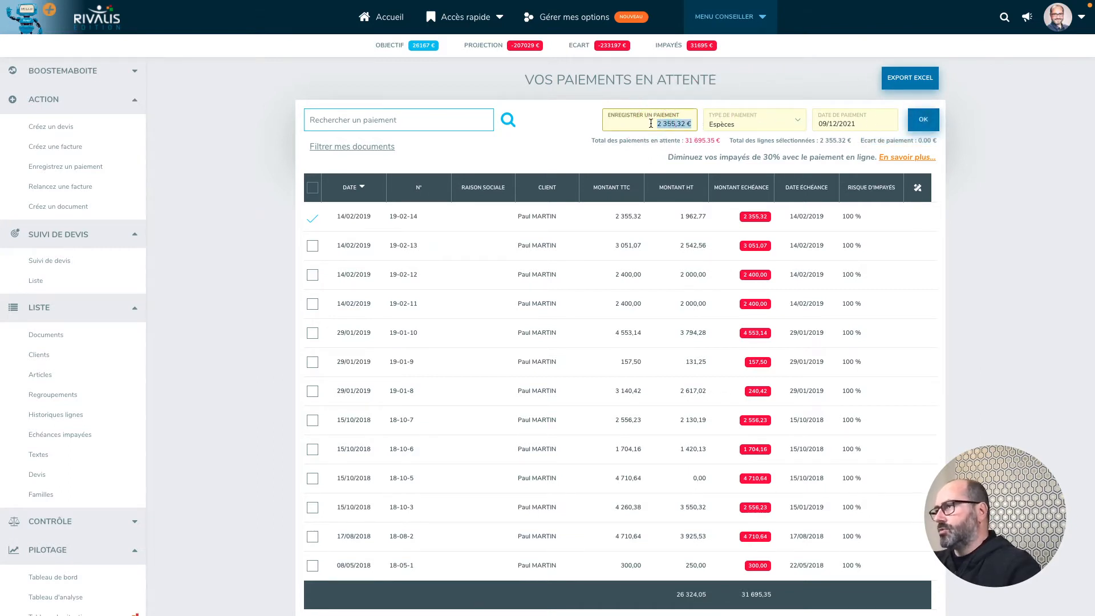
{"action": "type", "text": "1500"}
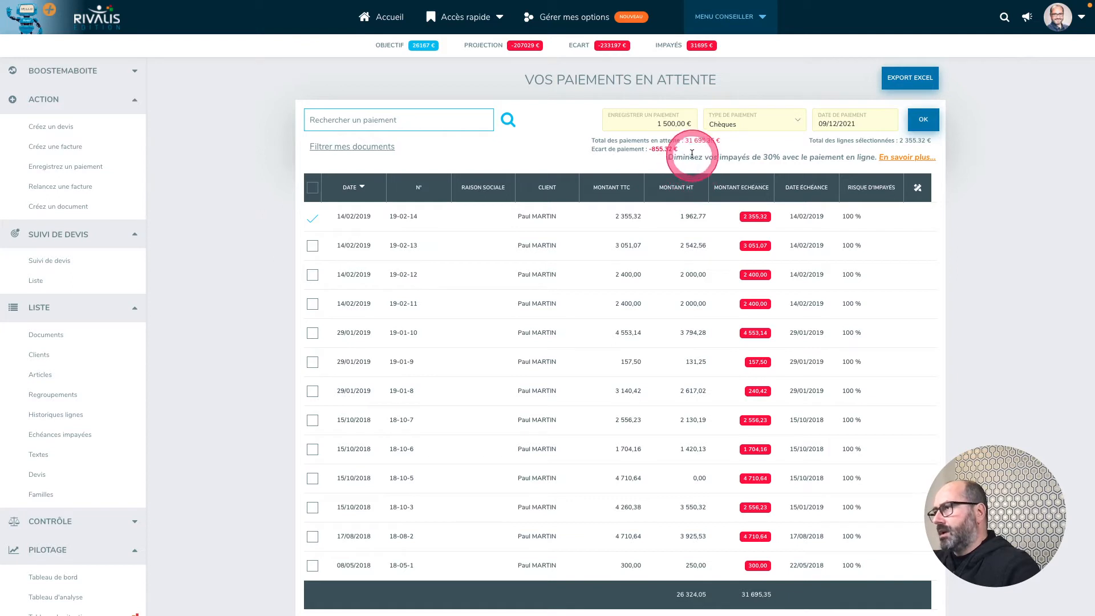
{"action": "mouse_move", "coordinate": [689, 151]}
{"action": "left_mouse_down"}
{"action": "mouse_move", "coordinate": [600, 150]}
{"action": "mouse_move", "coordinate": [677, 150]}
{"action": "left_mouse_up"}
{"action": "left_click", "coordinate": [596, 150]}
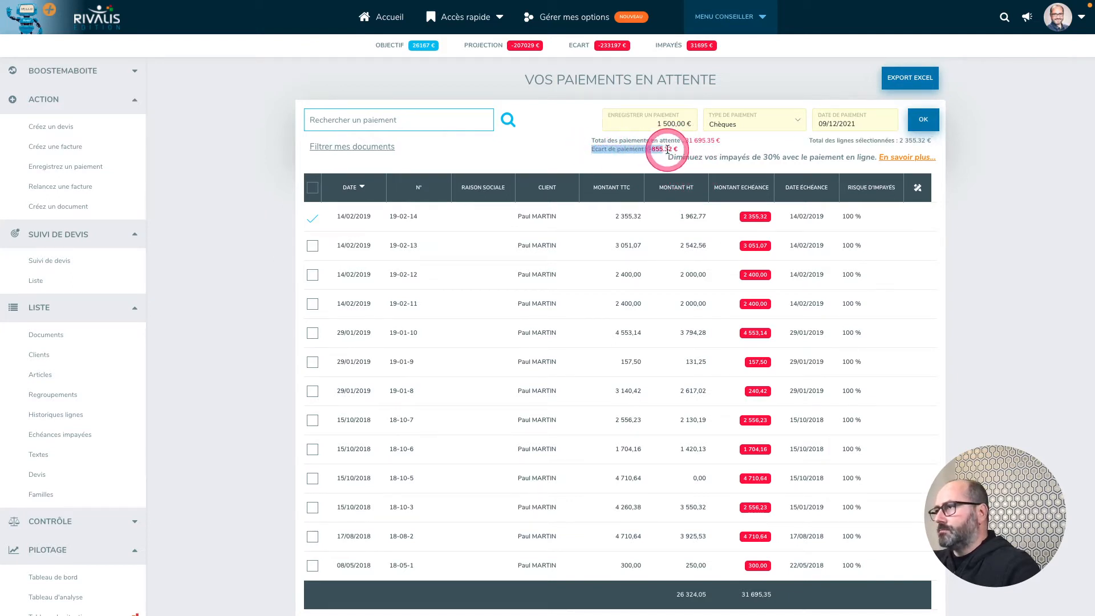
{"action": "left_click", "coordinate": [924, 119]}
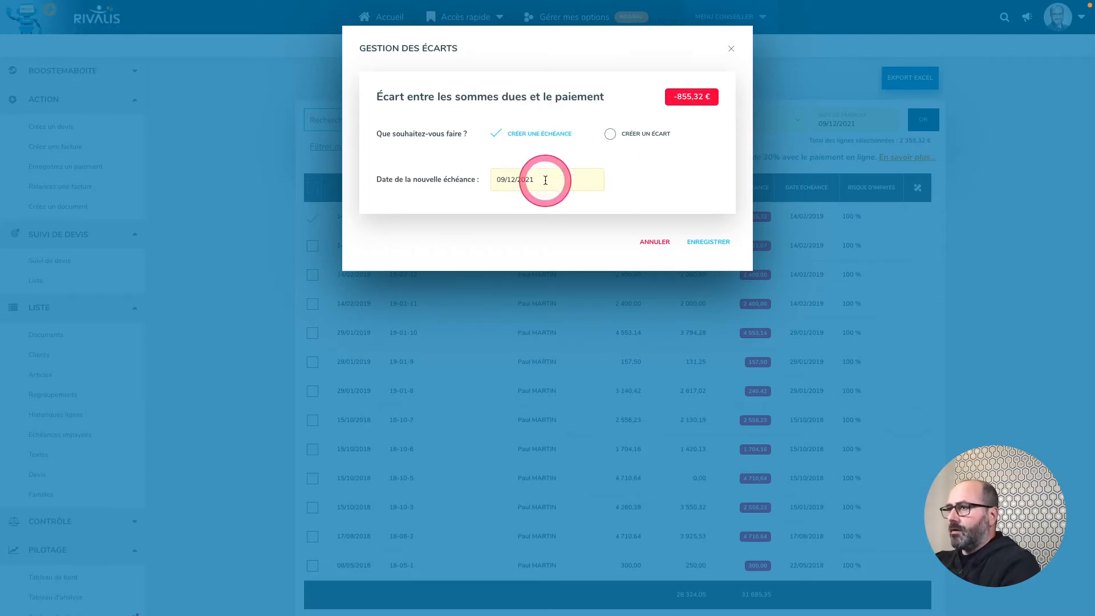
- Create a new instalment for the unpaid remainder, due 15/01/2022, and save it
{"action": "mouse_move", "coordinate": [545, 180]}
{"action": "left_mouse_down"}
{"action": "mouse_move", "coordinate": [480, 183]}
{"action": "mouse_move", "coordinate": [548, 180]}
{"action": "left_mouse_up"}
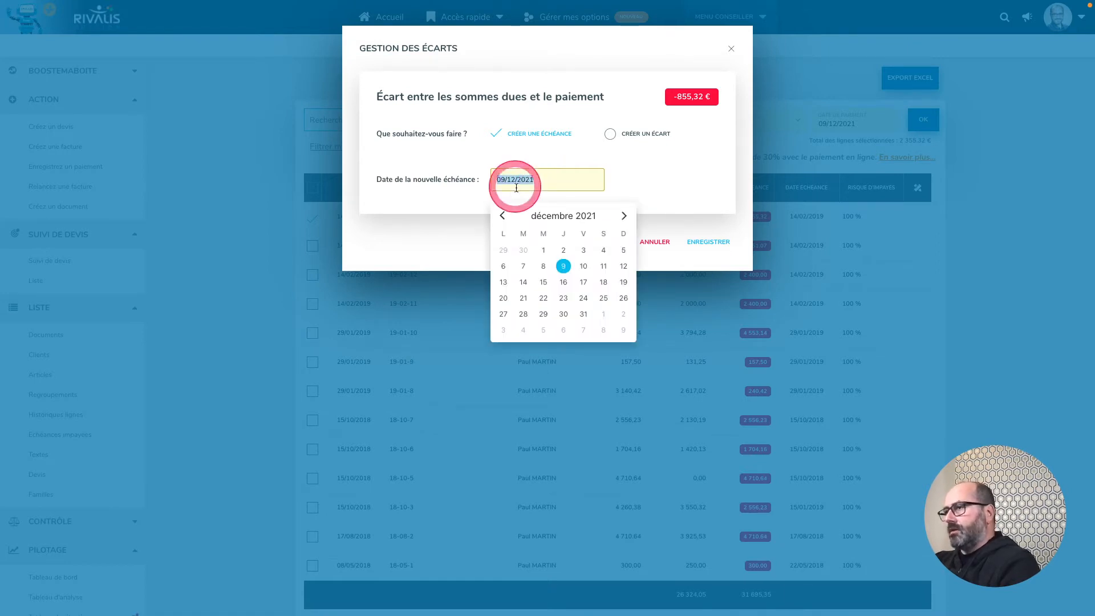
{"action": "left_click", "coordinate": [623, 216]}
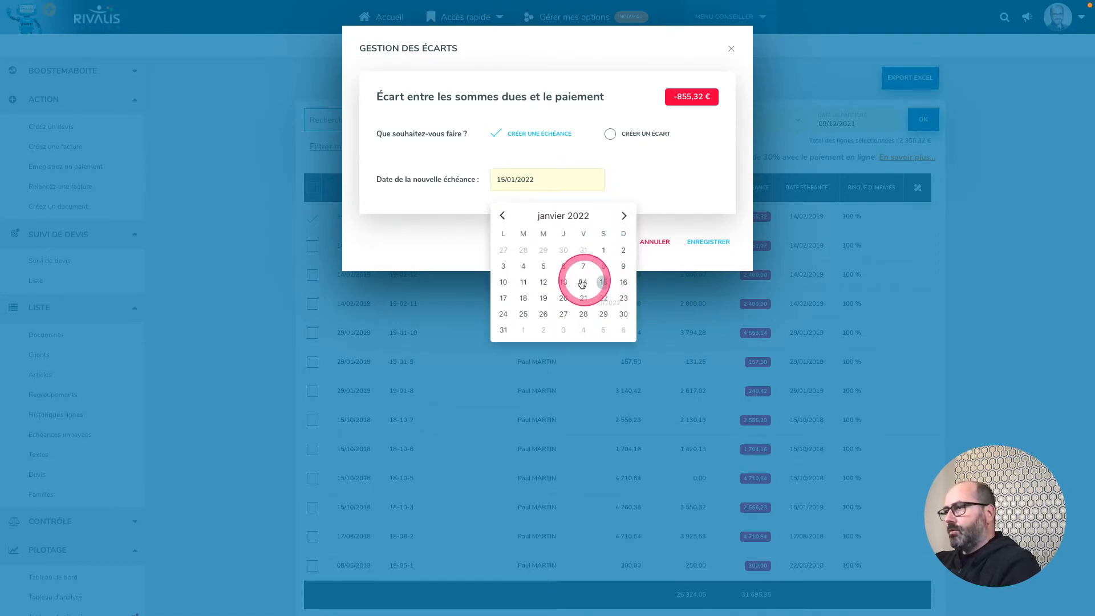
{"action": "left_click", "coordinate": [603, 282]}
{"action": "left_click", "coordinate": [705, 246]}
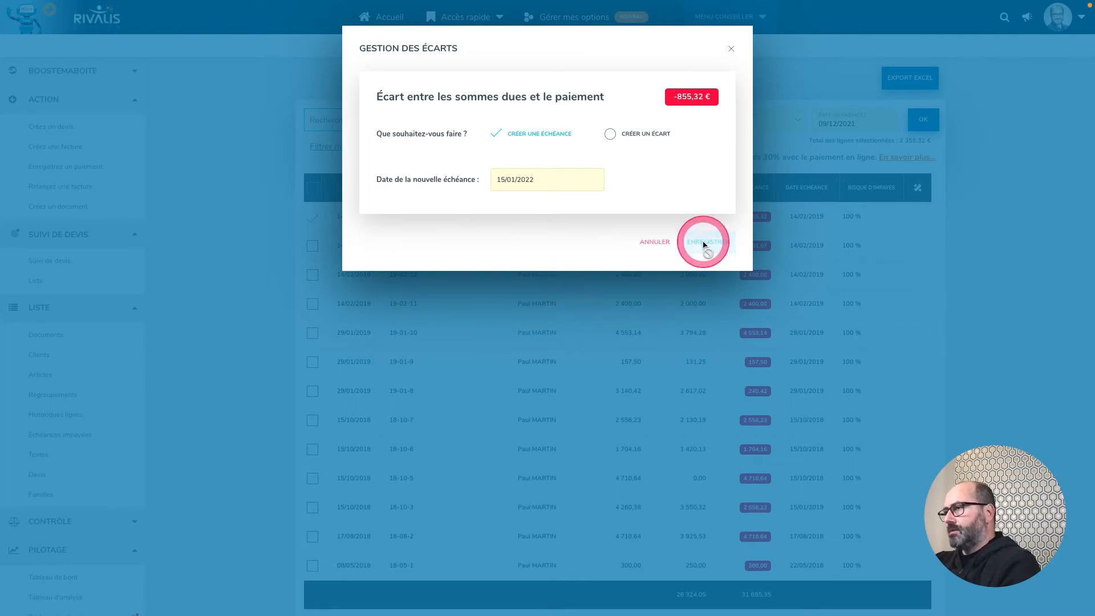
{"action": "left_click", "coordinate": [706, 246]}
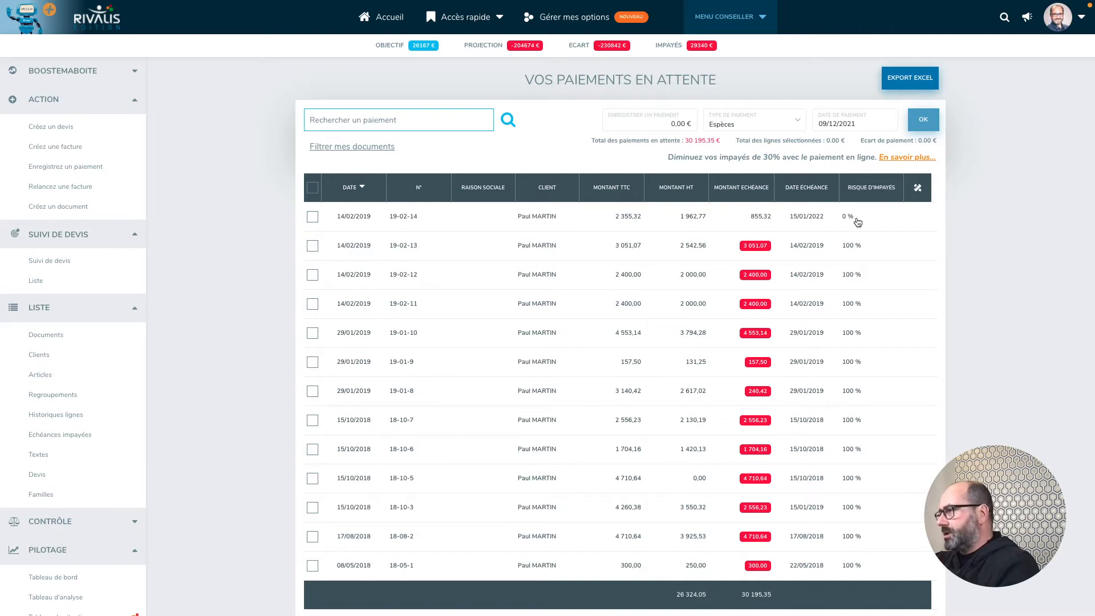
- Submit a 2 500 € payment of type Espèces for pending invoice 19-02-13
{"action": "left_click", "coordinate": [317, 252]}
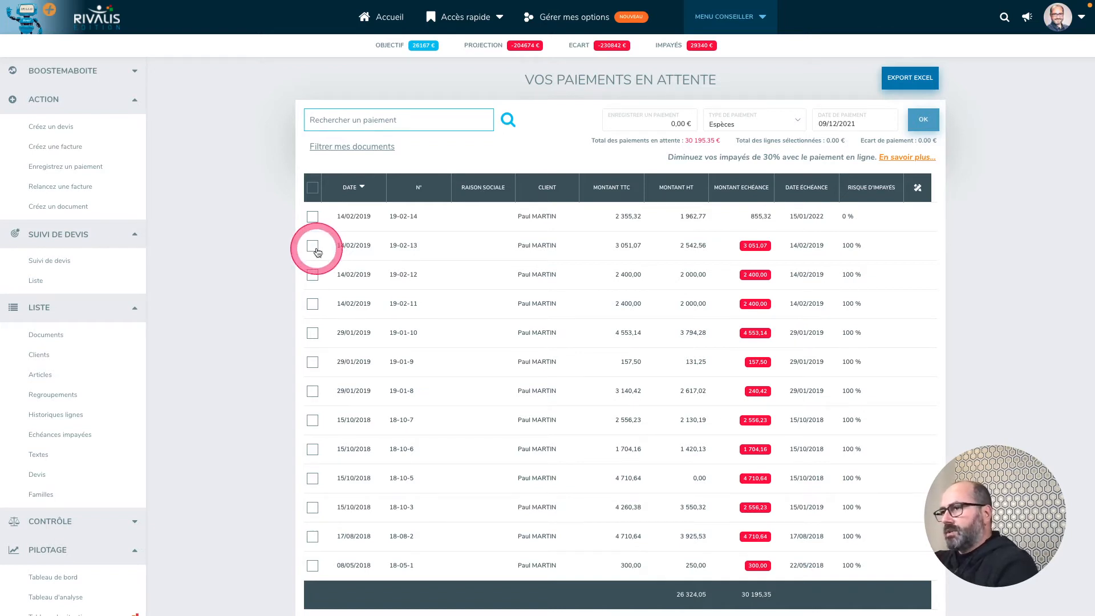
{"action": "left_click", "coordinate": [668, 127]}
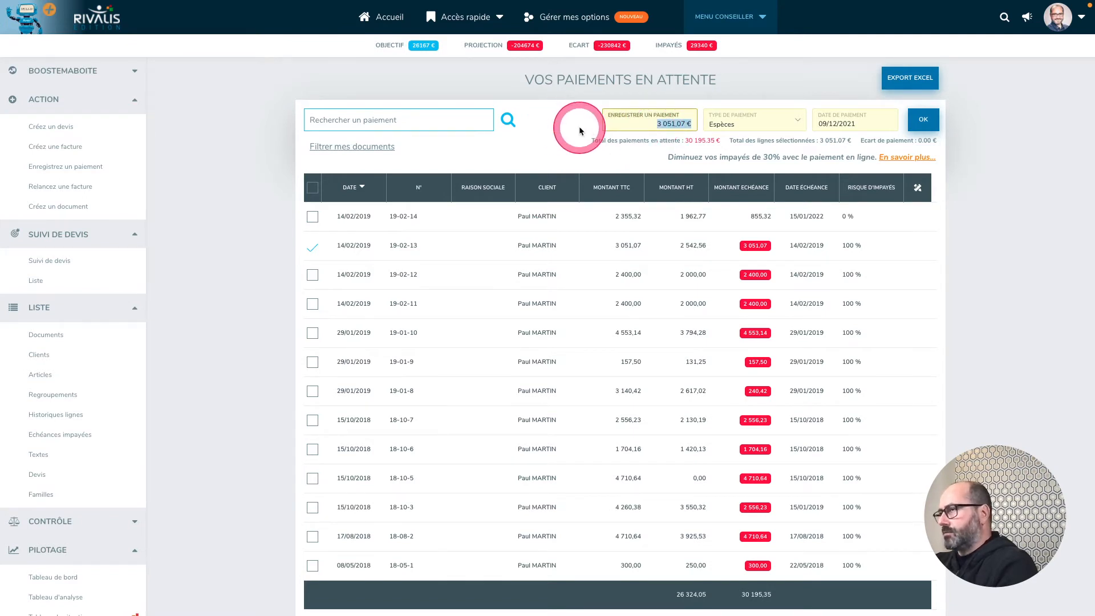
{"action": "type", "text": "2500"}
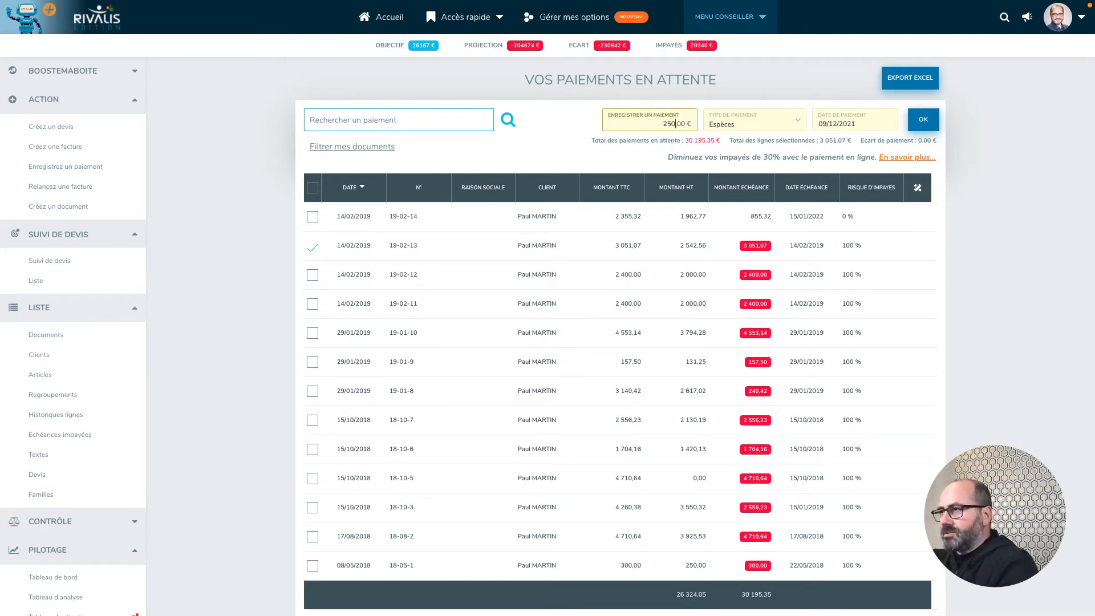
{"action": "left_click", "coordinate": [648, 139]}
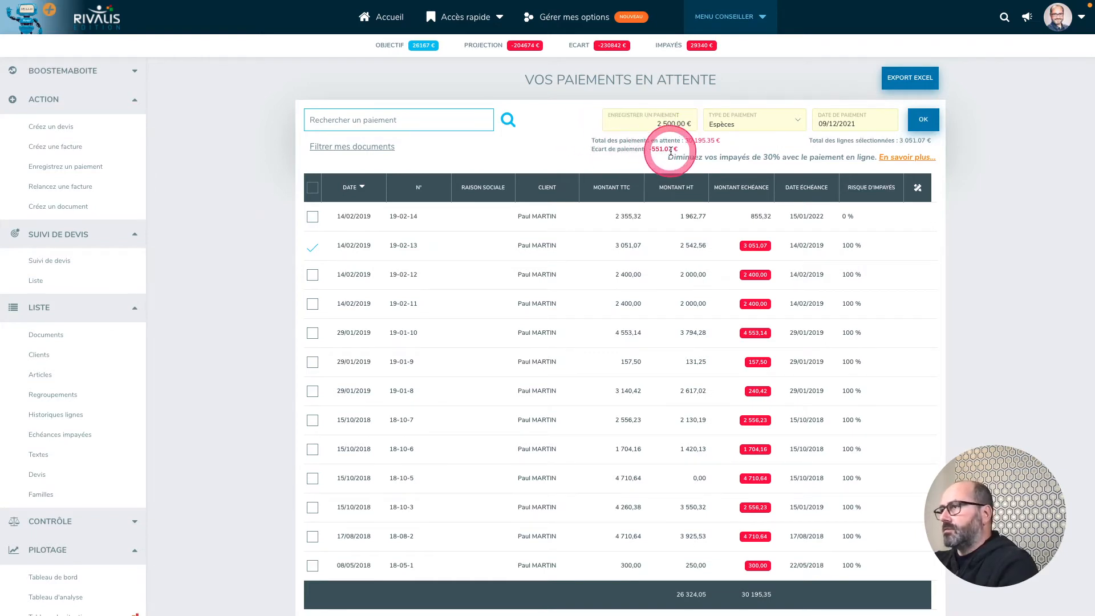
{"action": "left_click", "coordinate": [913, 121]}
- Treat the shortfall as an écart of type "Une remise exceptionnelle" and save it
{"action": "left_click", "coordinate": [208, 233]}
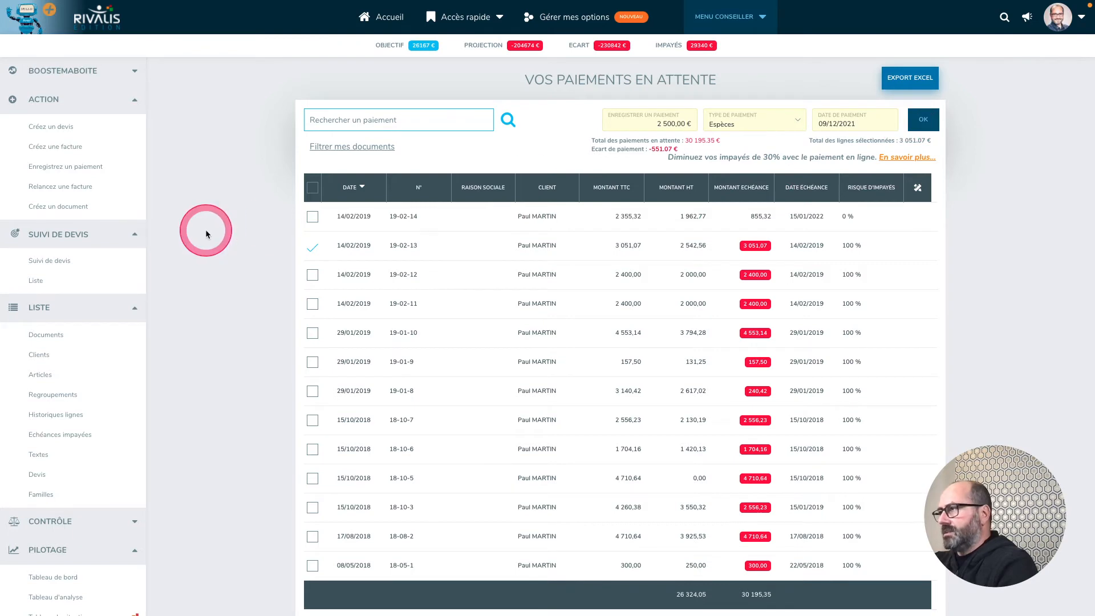
{"action": "left_click", "coordinate": [514, 135]}
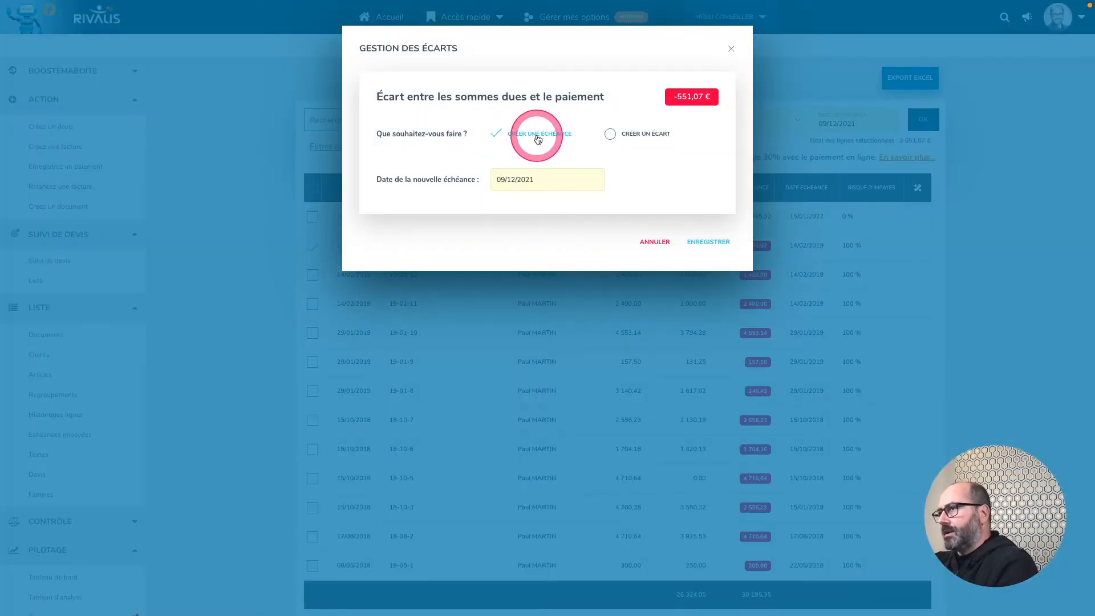
{"action": "left_click", "coordinate": [612, 135]}
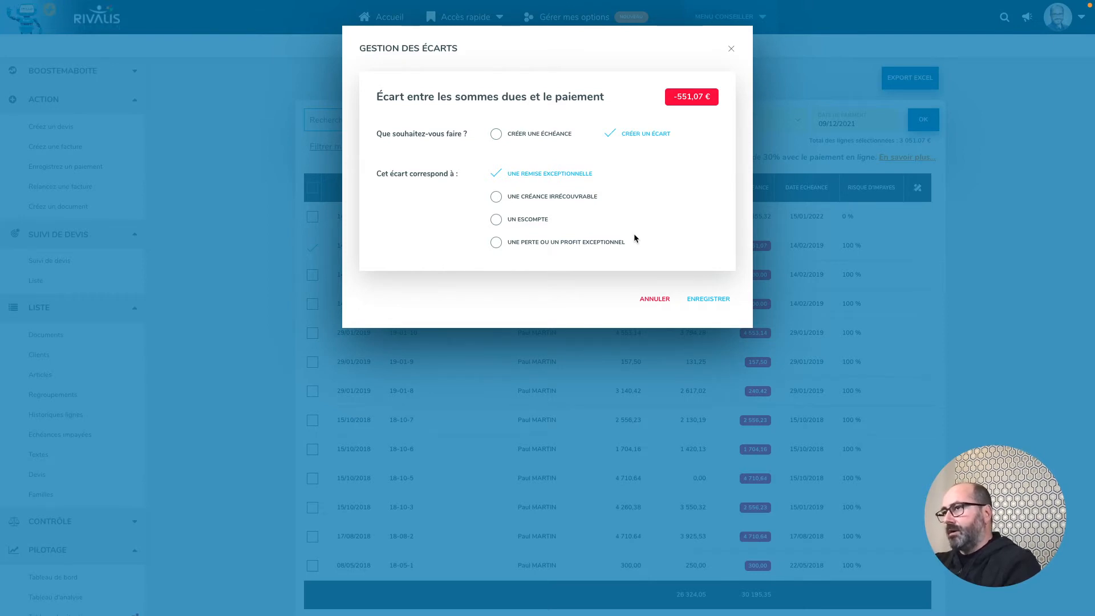
{"action": "left_click", "coordinate": [696, 291]}
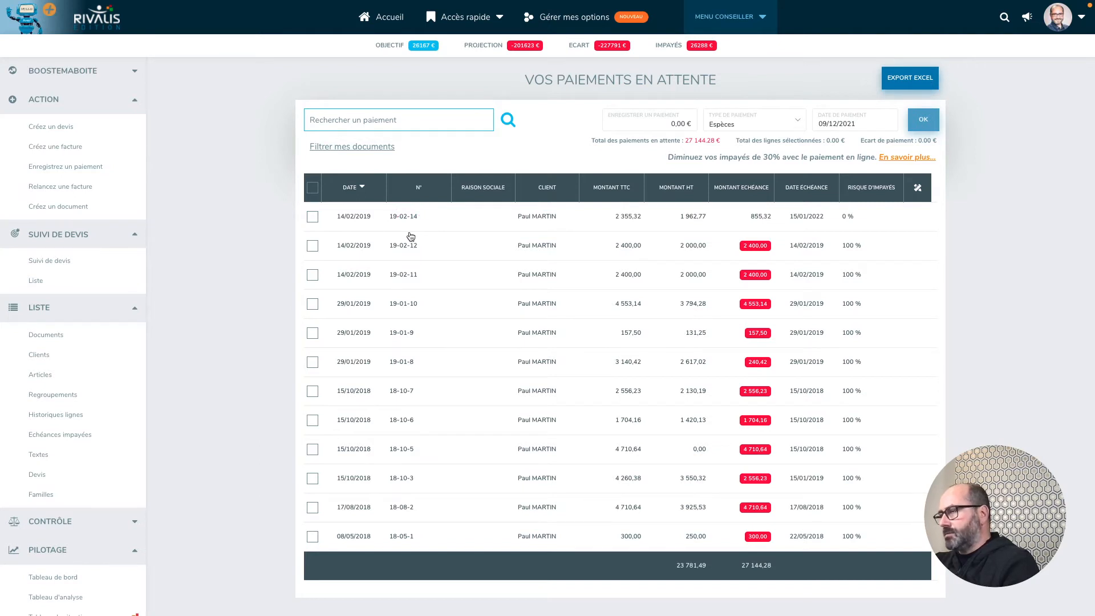
- Submit a 2 000 € payment of type Espèces for pending invoice 19-02-12
{"action": "left_click", "coordinate": [313, 246]}
{"action": "left_click", "coordinate": [676, 124]}
{"action": "type", "text": "200"}
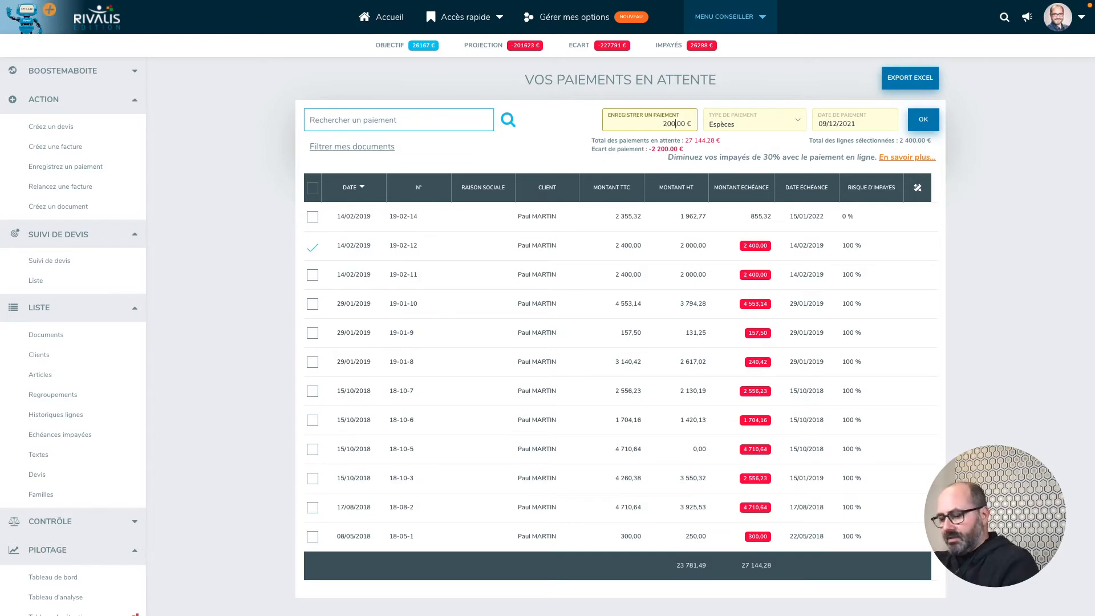
{"action": "left_click", "coordinate": [671, 122]}
{"action": "type", "text": "0"}
{"action": "left_click", "coordinate": [924, 118]}
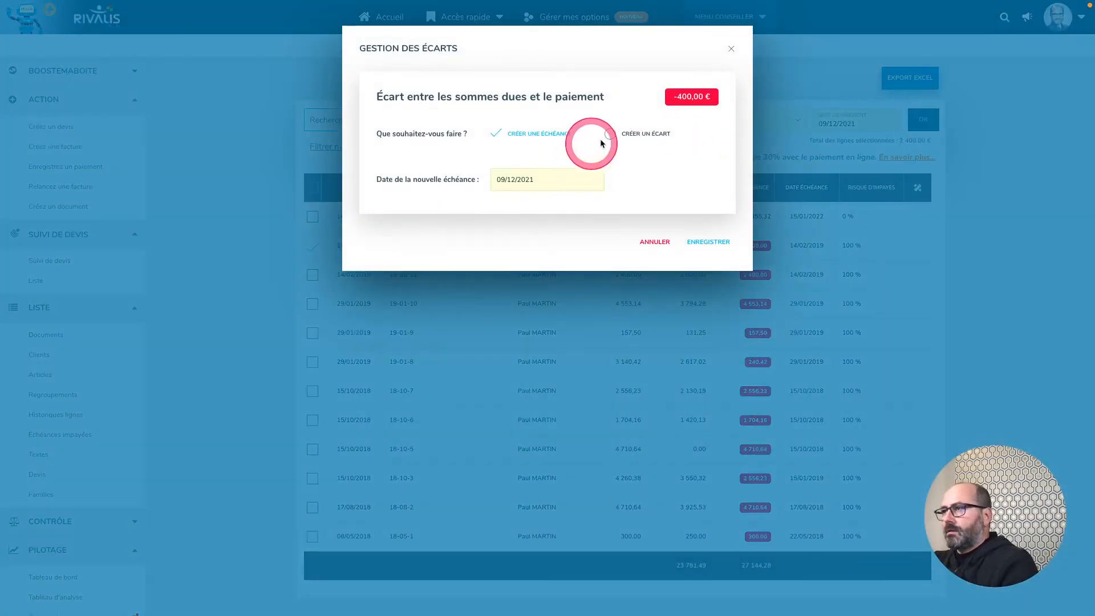
- Treat the shortfall as an écart of type "Une créance irrécouvrable" and save it
{"action": "left_click", "coordinate": [621, 135]}
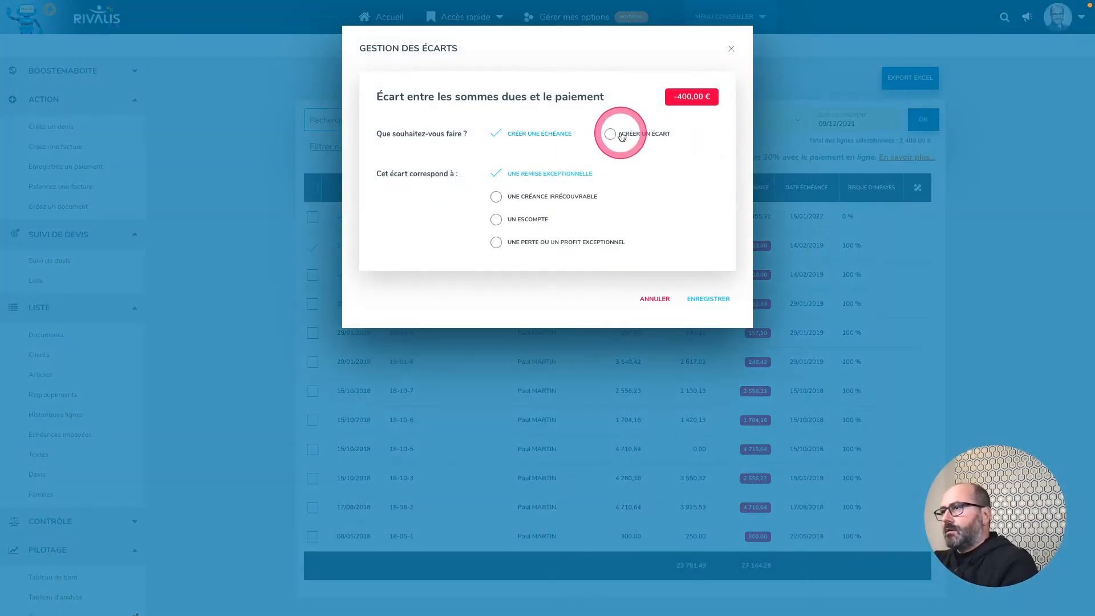
{"action": "left_click", "coordinate": [599, 201]}
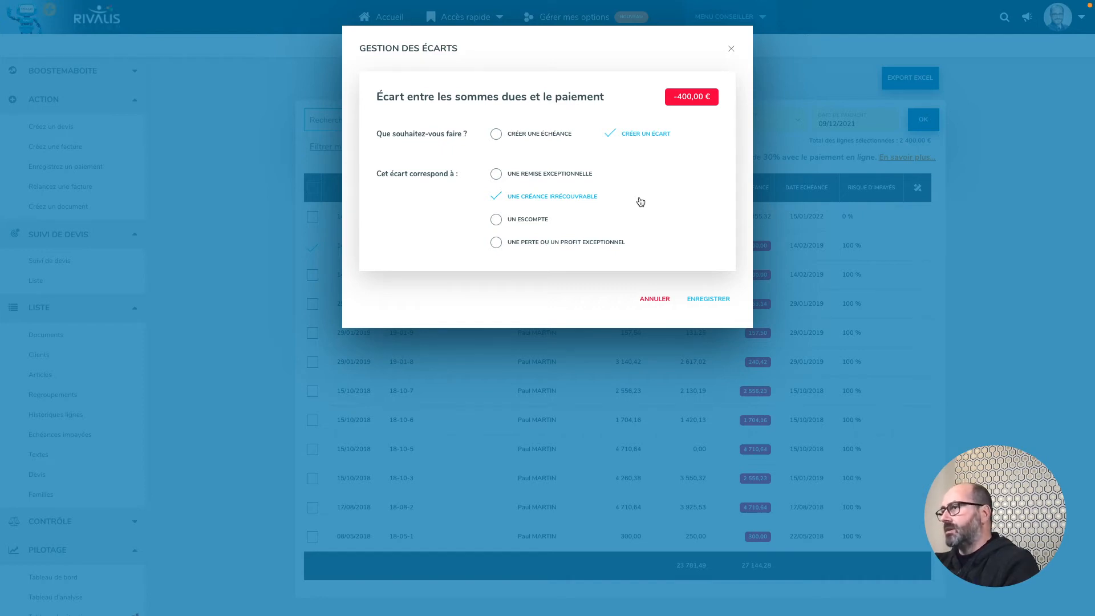
{"action": "left_click", "coordinate": [715, 297]}
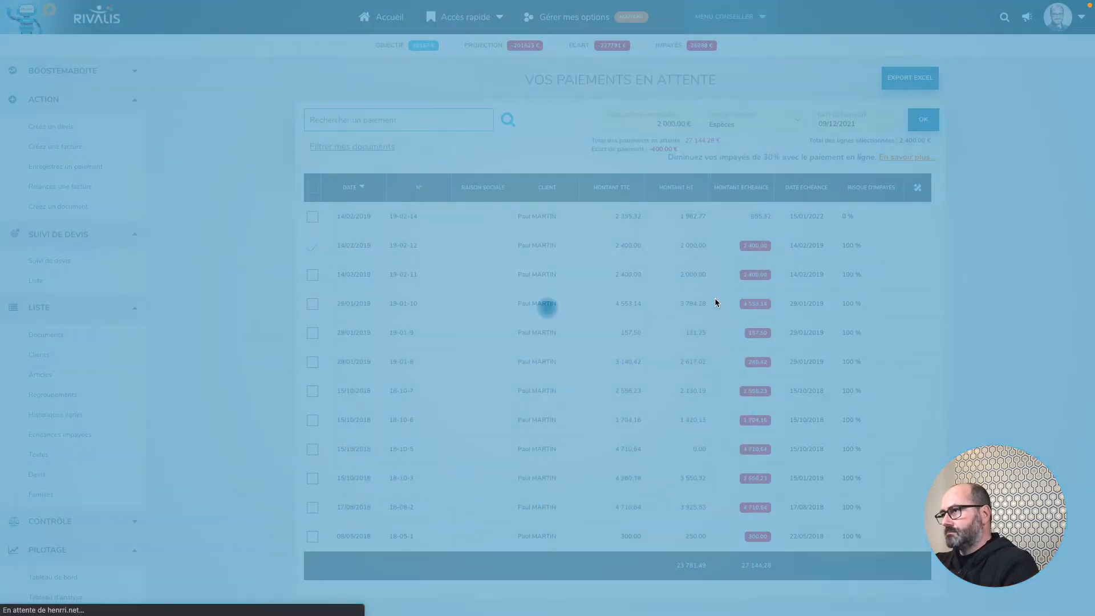
- Submit a 2 000 € payment for pending invoice 19-02-11 and save the shortfall as an écart of type "Un escompte"
{"action": "left_click", "coordinate": [656, 124]}
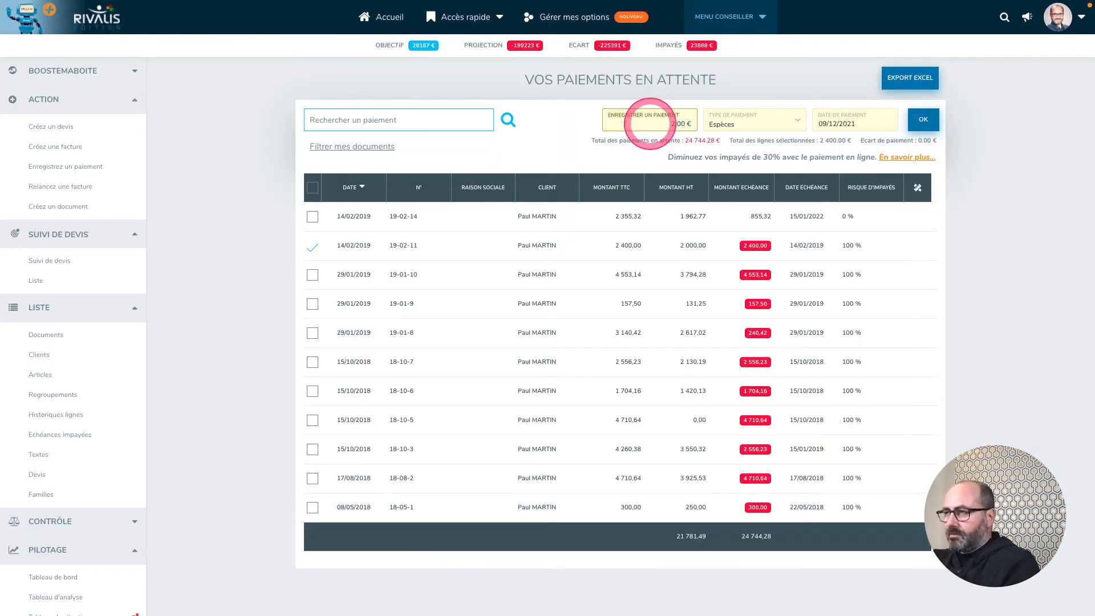
{"action": "left_click", "coordinate": [912, 120]}
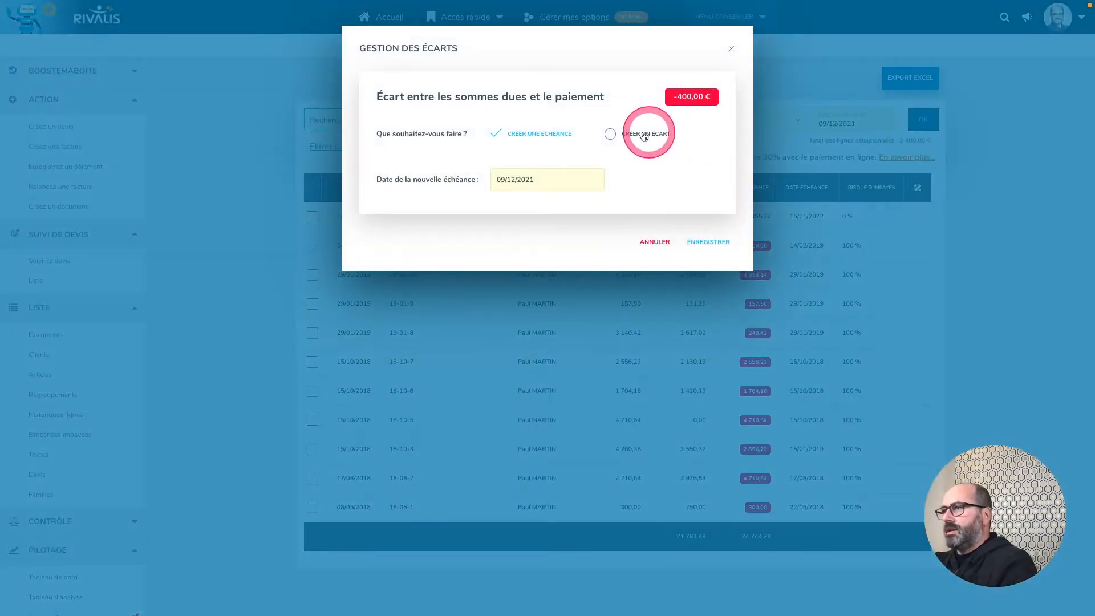
{"action": "left_click", "coordinate": [646, 134]}
{"action": "left_click", "coordinate": [495, 219]}
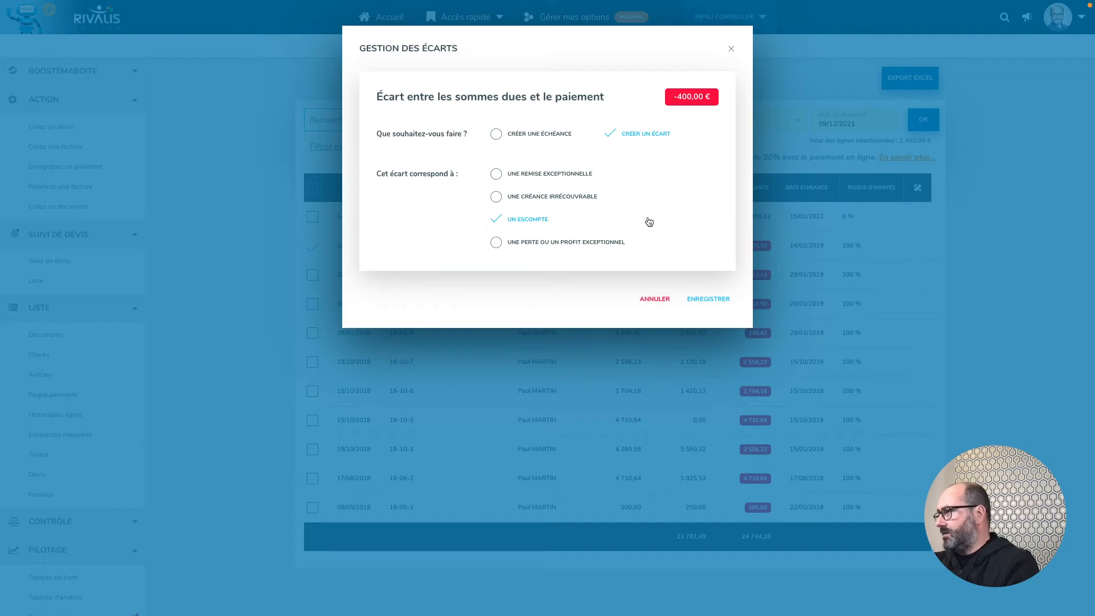
{"action": "left_click", "coordinate": [715, 303]}
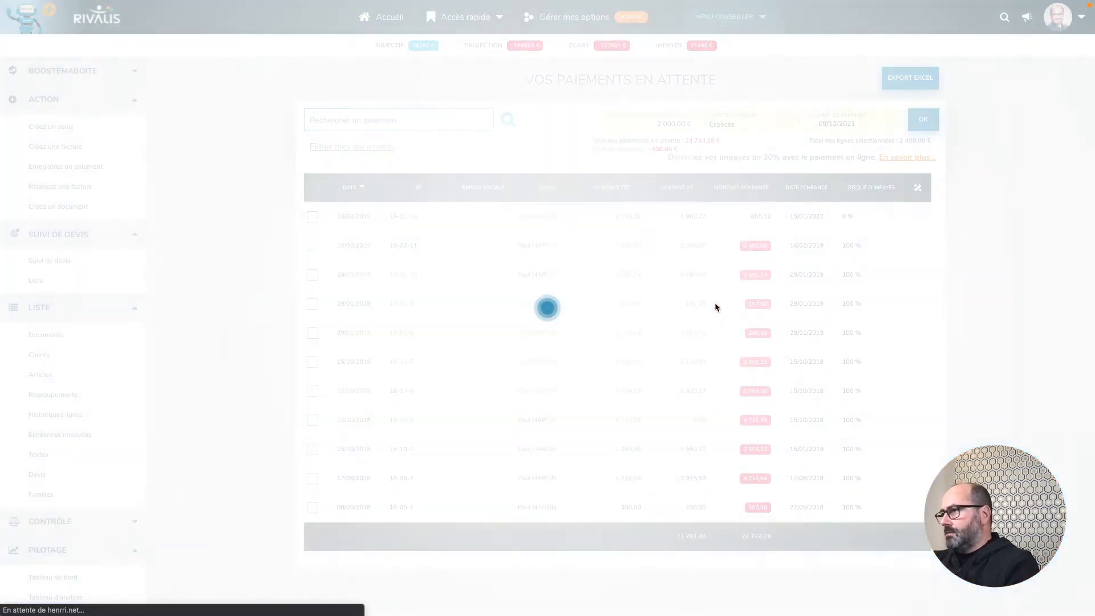
- Submit a 4 000 € payment of type Espèces for pending invoice 19-01-10
{"action": "left_click", "coordinate": [687, 124]}
{"action": "double_click", "coordinate": [681, 124]}
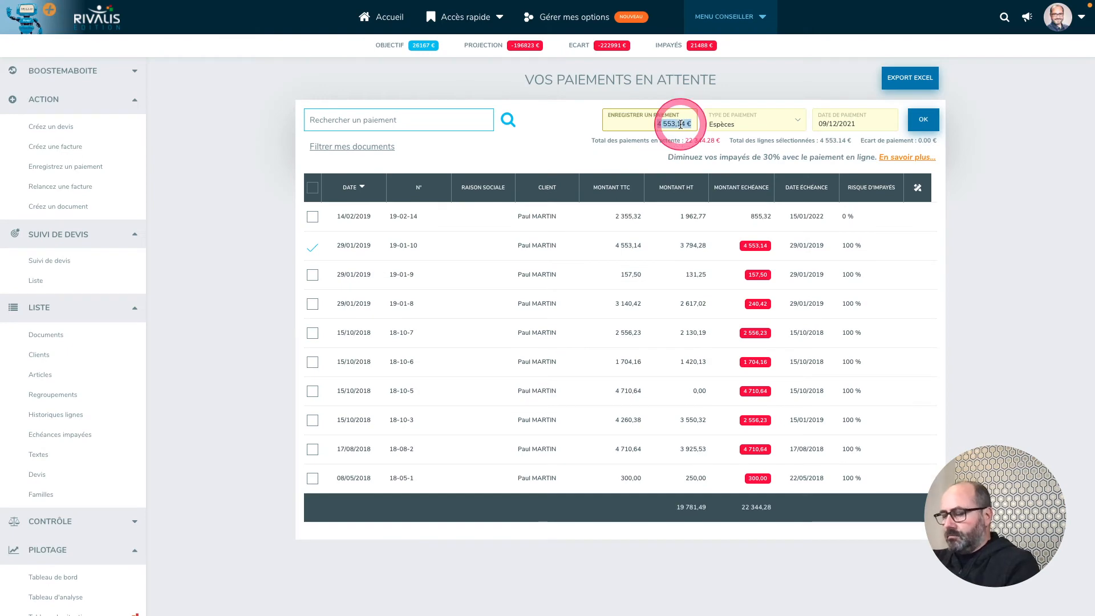
{"action": "type", "text": "000"}
{"action": "left_click", "coordinate": [918, 118]}
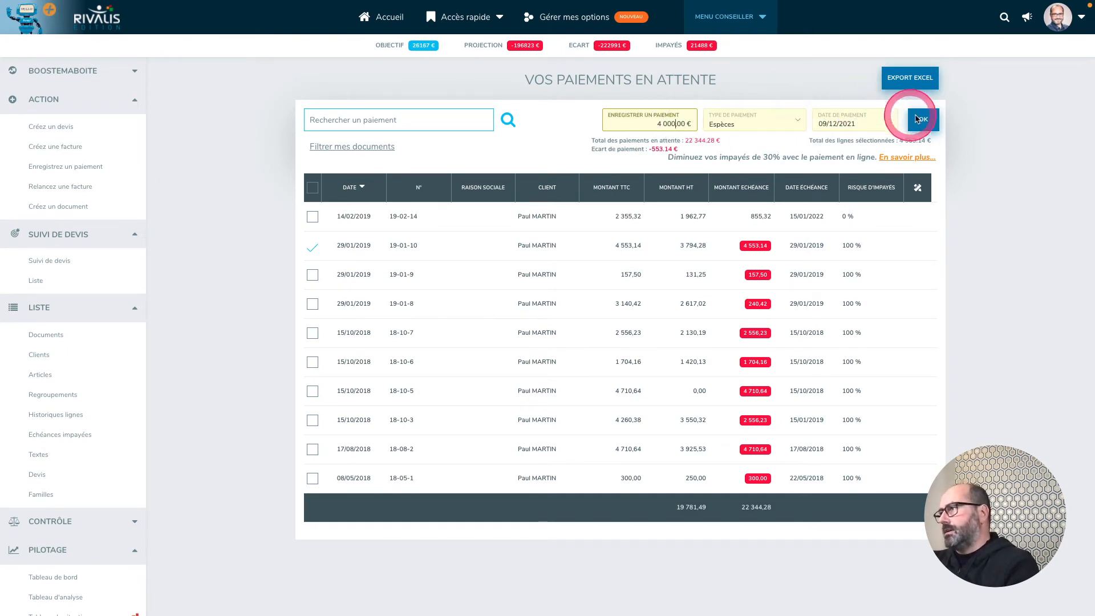
- Treat the shortfall as an écart of type "Une perte ou un profit exceptionnel" and save it
{"action": "left_click", "coordinate": [626, 147]}
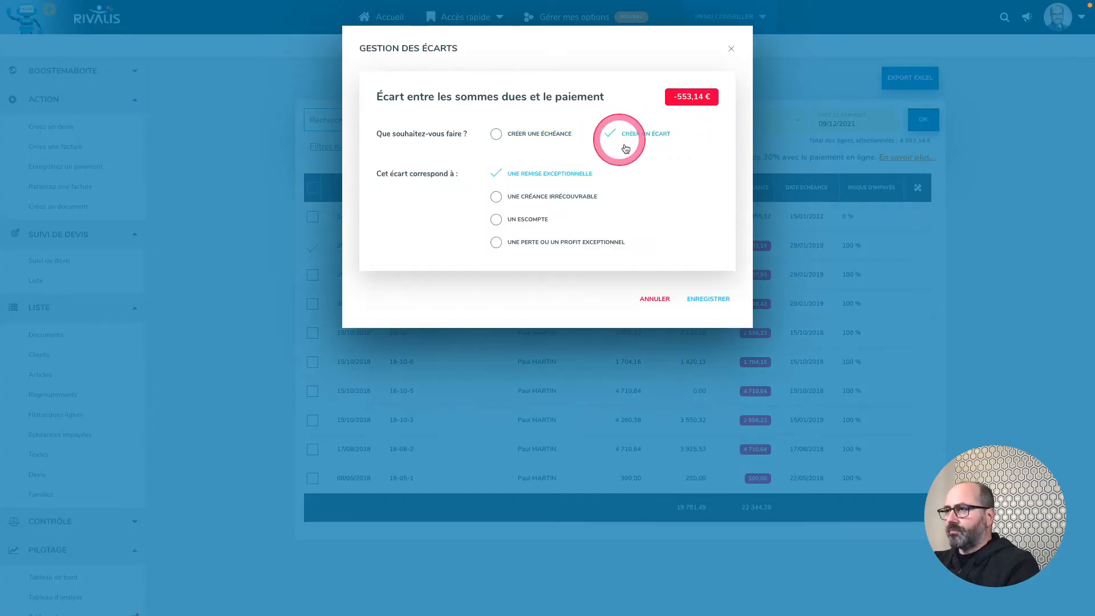
{"action": "left_click", "coordinate": [505, 244]}
{"action": "left_click", "coordinate": [622, 247]}
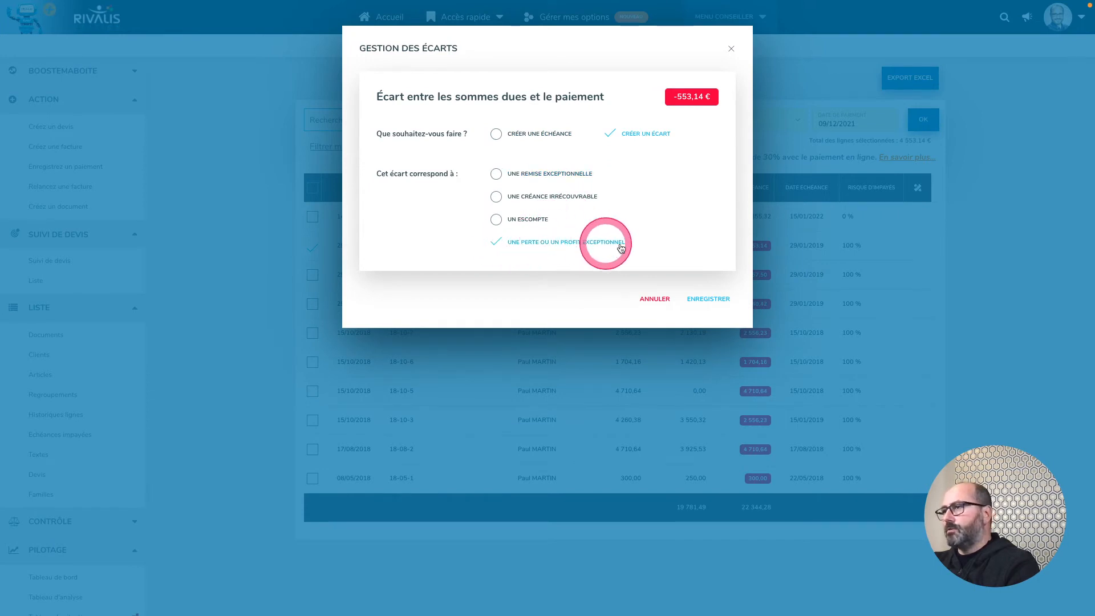
{"action": "left_click", "coordinate": [690, 246]}
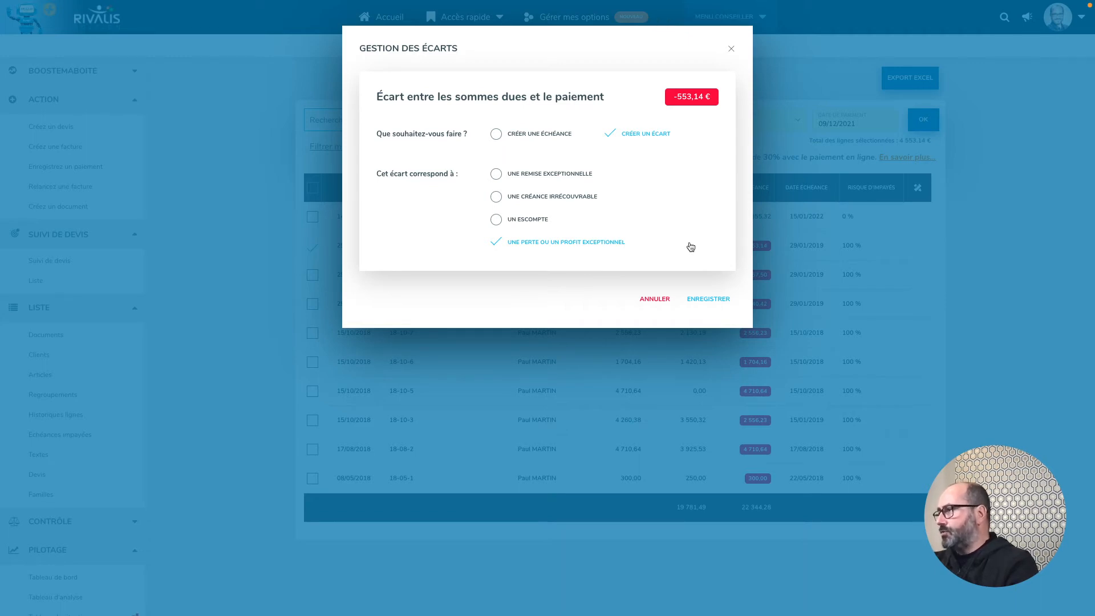
{"action": "left_click", "coordinate": [712, 299]}
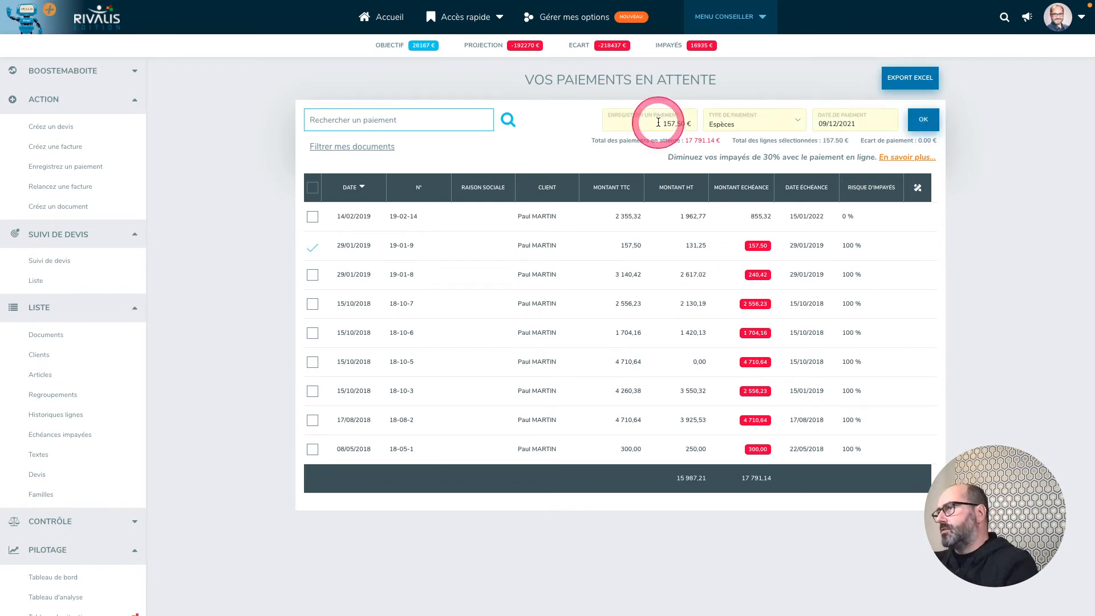
- Submit a 178 € payment for pending invoice 19-01-9 and save the overpayment as an écart of type "Une perte ou un profit exceptionnel"
{"action": "left_click", "coordinate": [658, 122]}
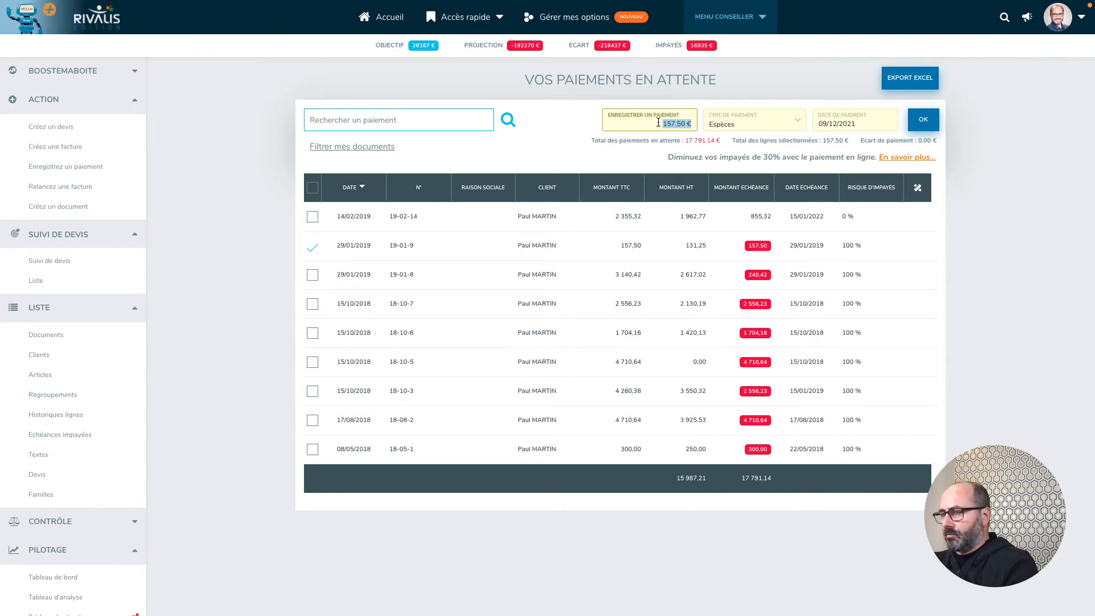
{"action": "type", "text": "178"}
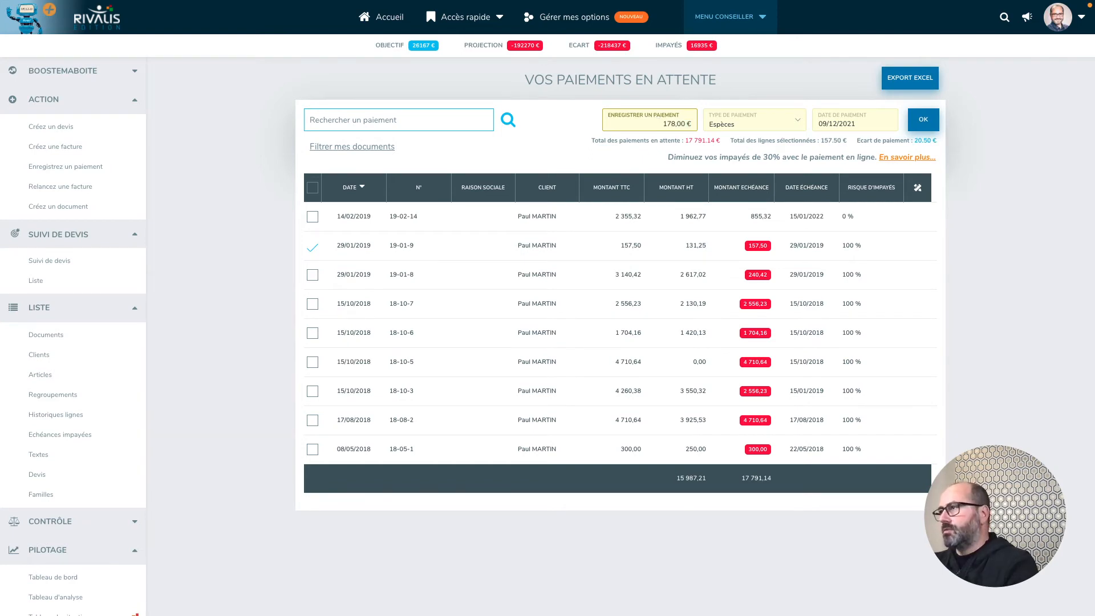
{"action": "key", "text": "Return"}
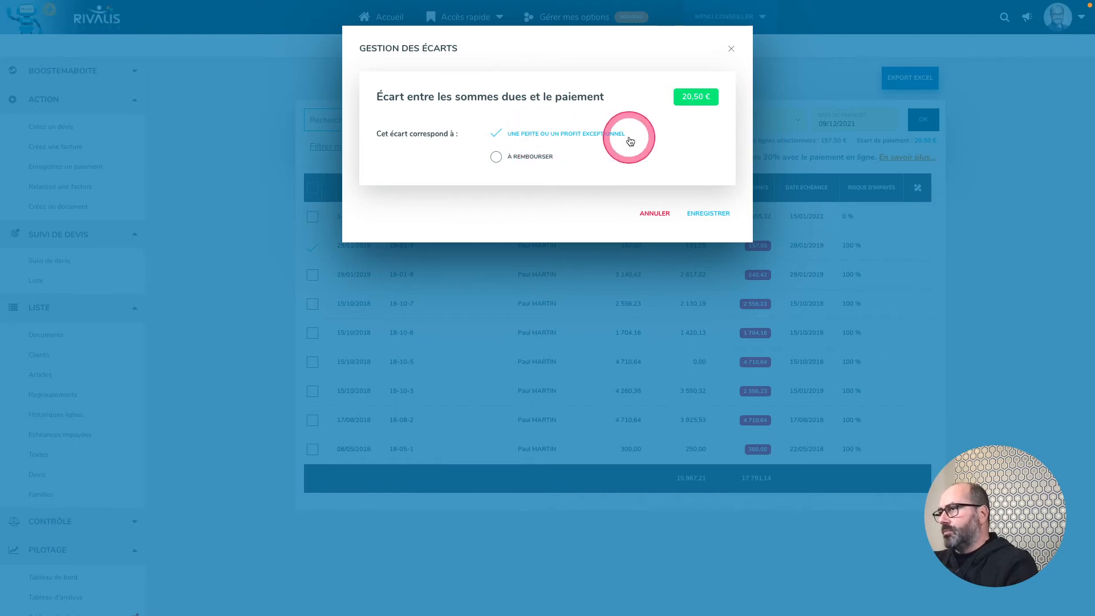
{"action": "left_click", "coordinate": [539, 162]}
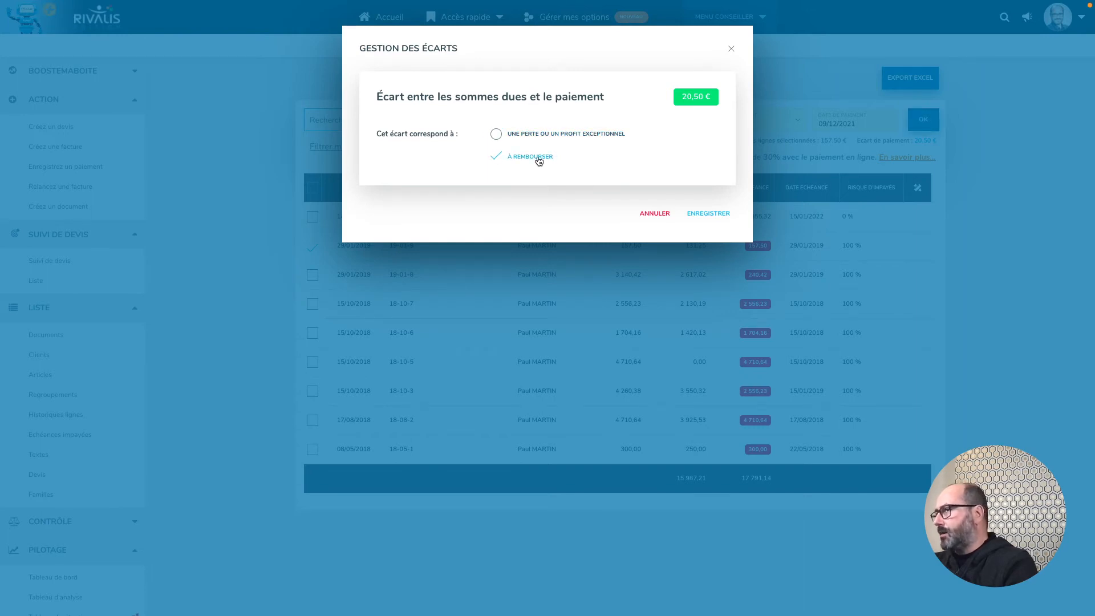
{"action": "left_click", "coordinate": [533, 133]}
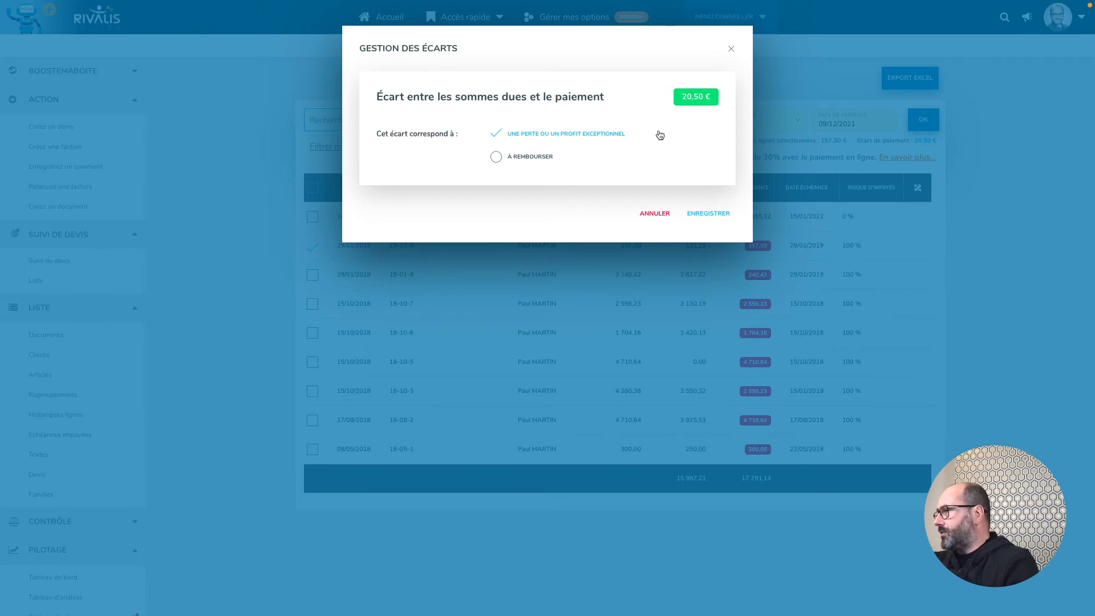
{"action": "left_click", "coordinate": [717, 220]}
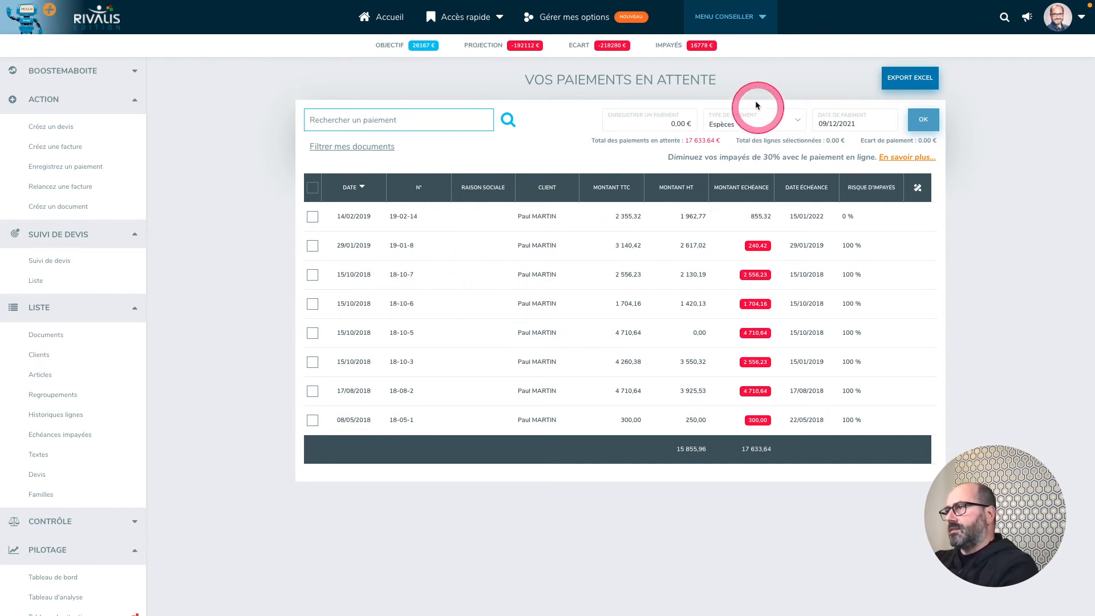
- Search the whole site for document 18-10-7 and open the matching progress invoice
{"action": "left_click", "coordinate": [1004, 17]}
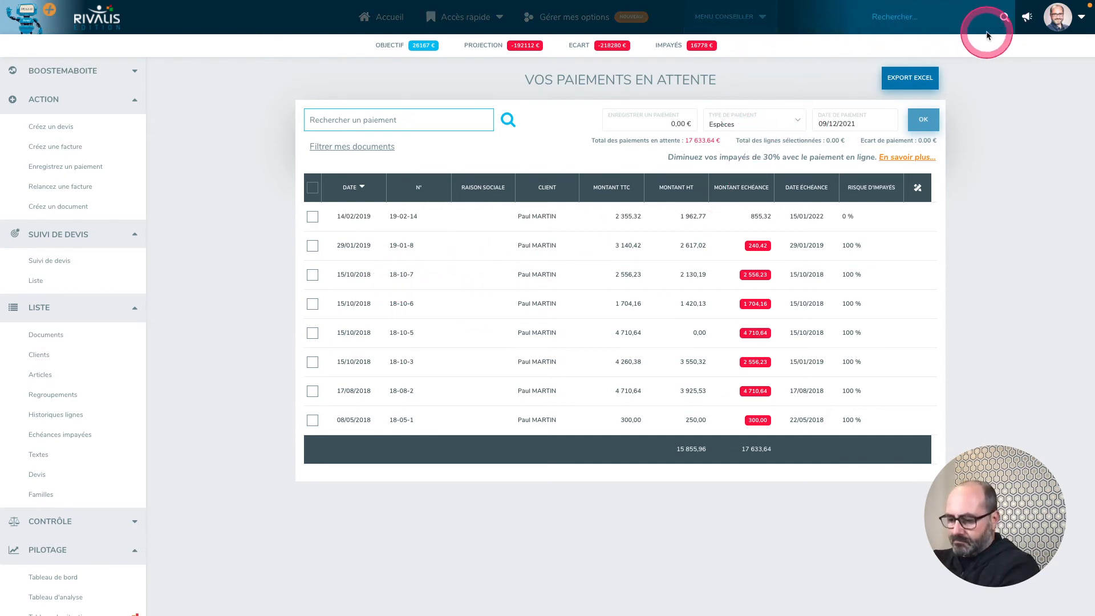
{"action": "type", "text": "18-10-7"}
{"action": "key", "text": "Return"}
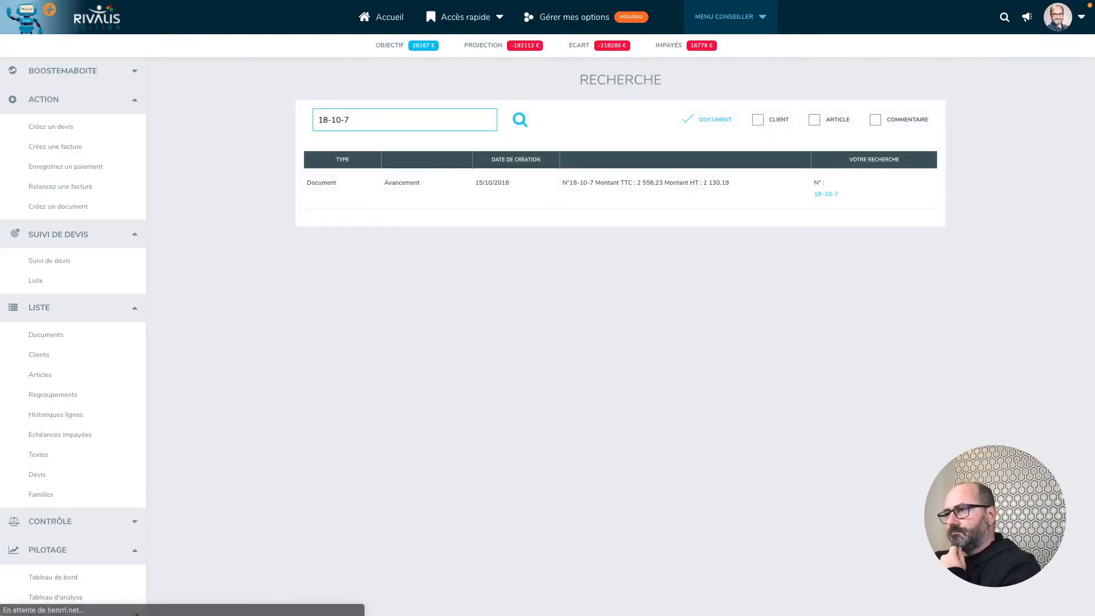
{"action": "left_click", "coordinate": [398, 183]}
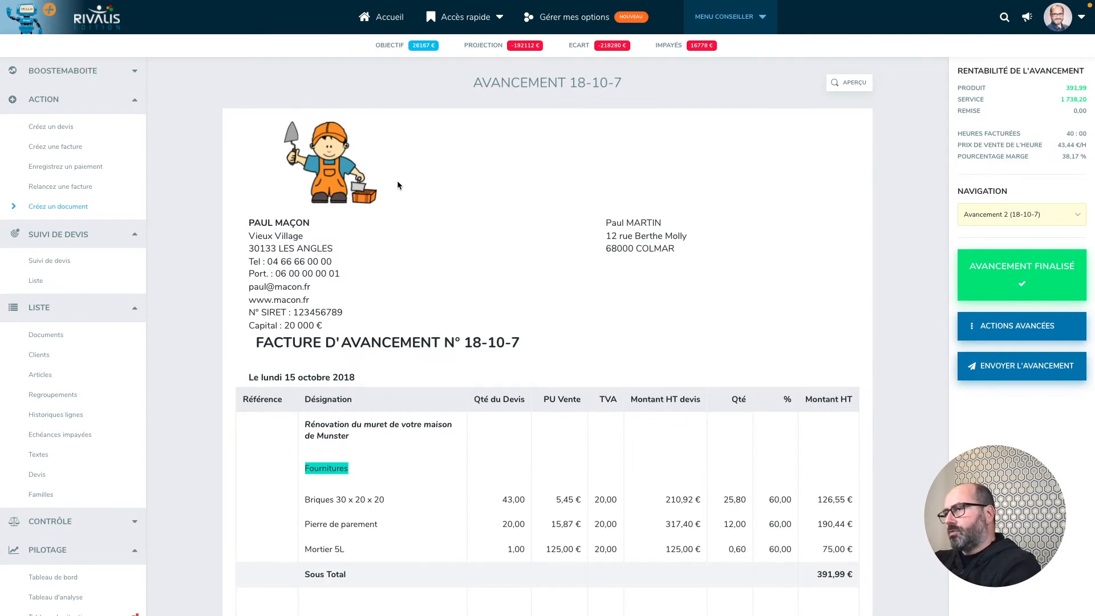
- Convert progress invoice 18-10-7 into an avoir
{"action": "scroll", "coordinate": [397, 180], "scroll_direction": "down", "scroll_amount": 5}
{"action": "left_click", "coordinate": [395, 193]}
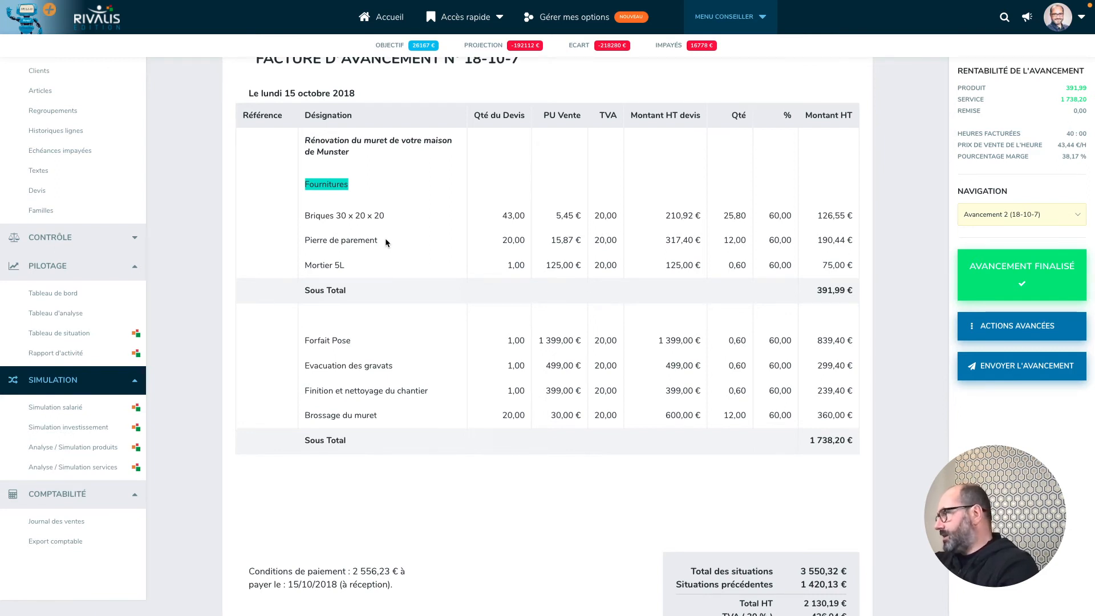
{"action": "left_click", "coordinate": [982, 330]}
{"action": "left_click", "coordinate": [862, 314]}
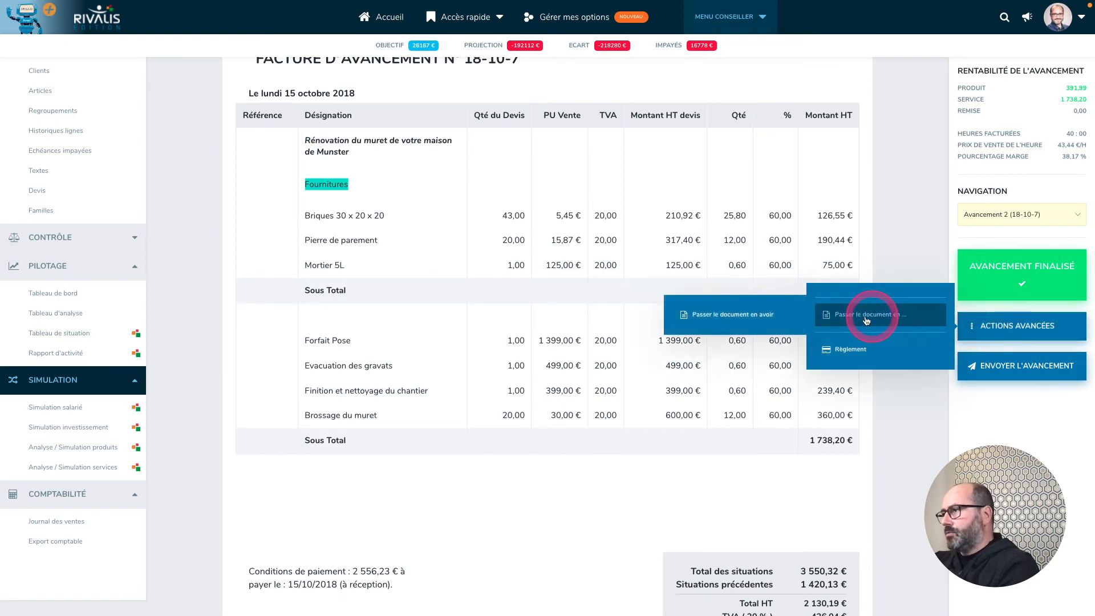
{"action": "left_click", "coordinate": [751, 318]}
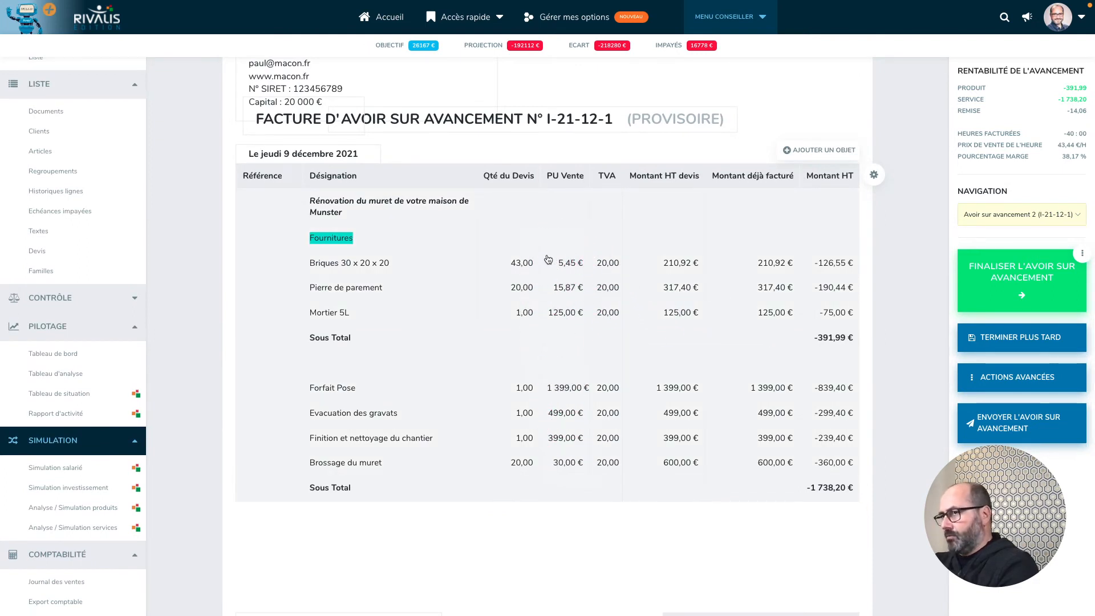
- Set the avoir's billed percentages to -30 % for Briques 30 x 20 x 20, -20 % for Pierre de parement and 0 % for the remaining lines
{"action": "left_click", "coordinate": [566, 278]}
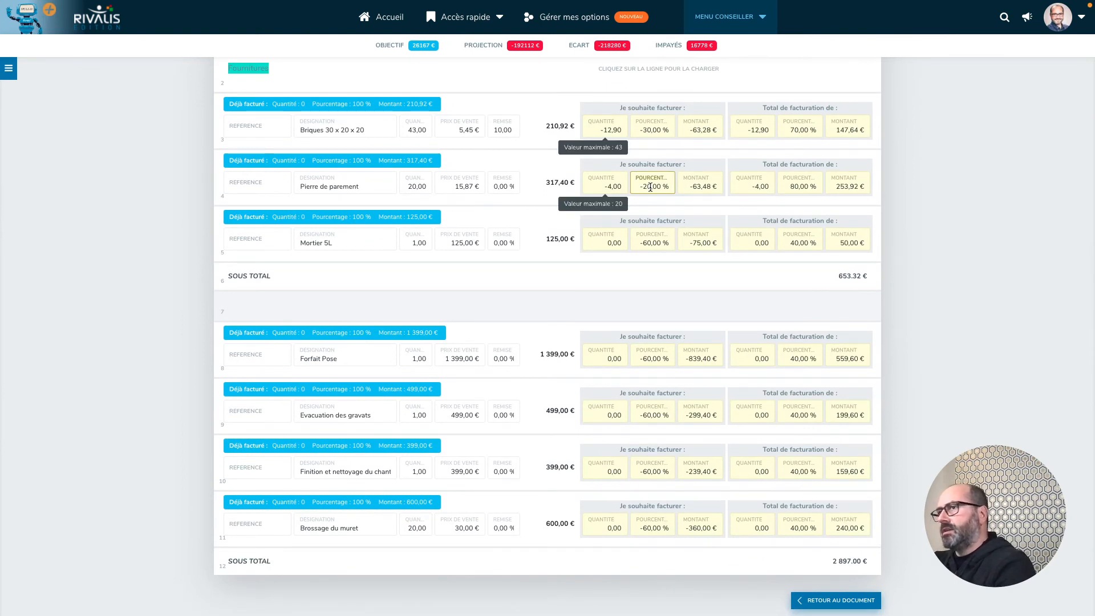
{"action": "left_click_drag", "start_coordinate": [651, 187], "coordinate": [652, 243]}
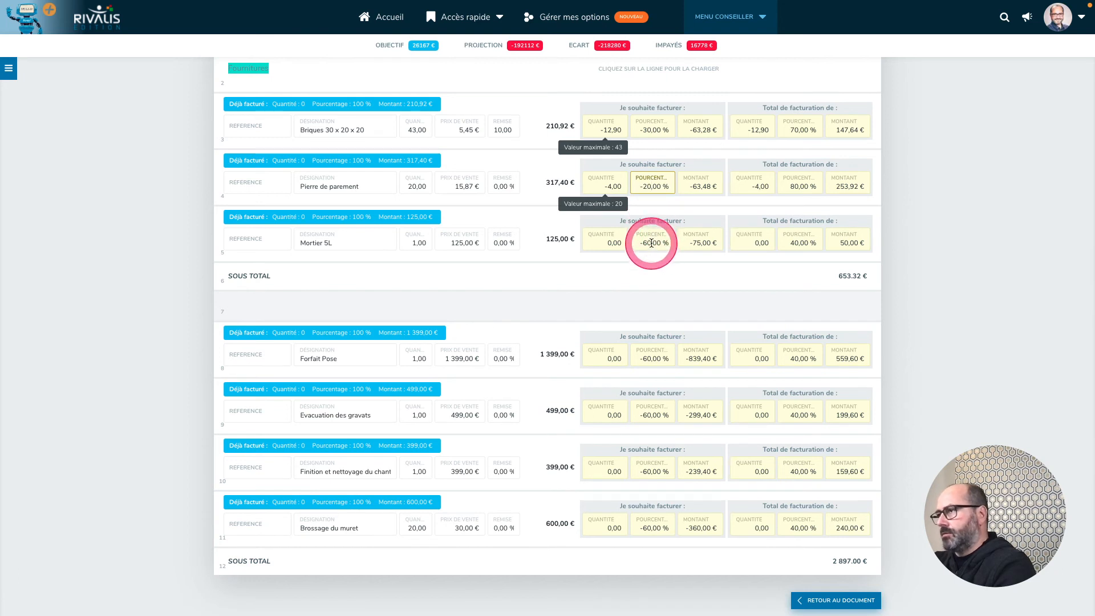
{"action": "left_click", "coordinate": [652, 243]}
{"action": "type", "text": "0"}
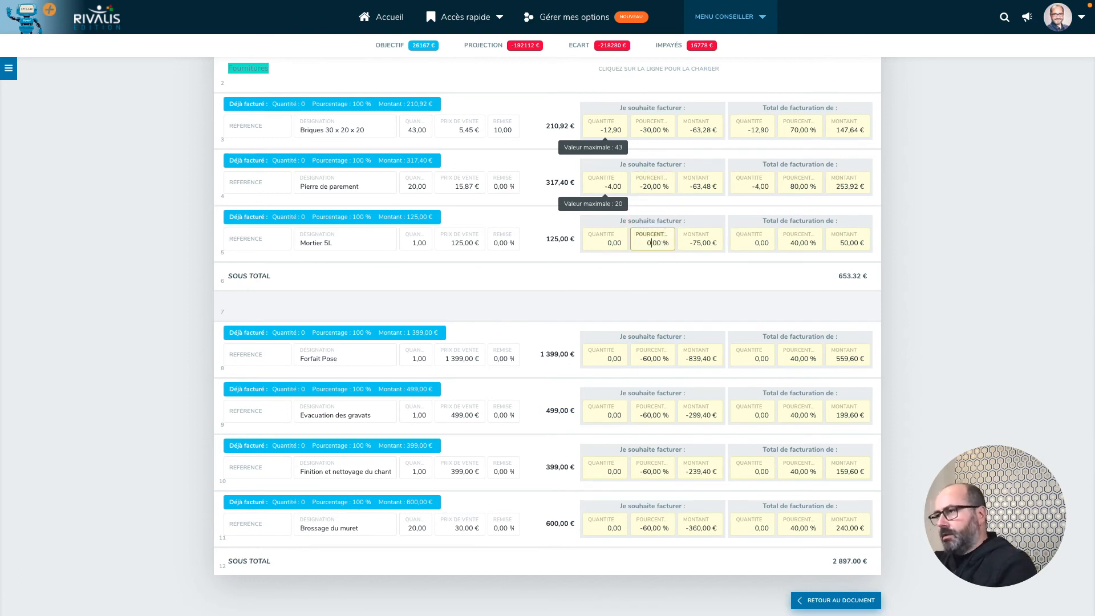
{"action": "left_click", "coordinate": [651, 358]}
{"action": "type", "text": "0"}
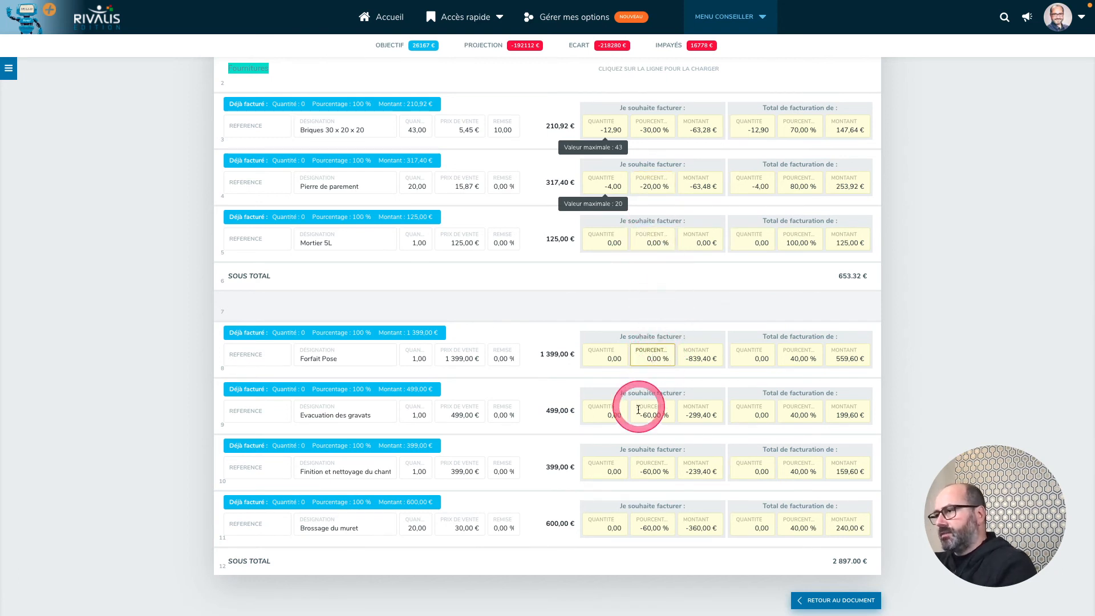
{"action": "left_click", "coordinate": [824, 596]}
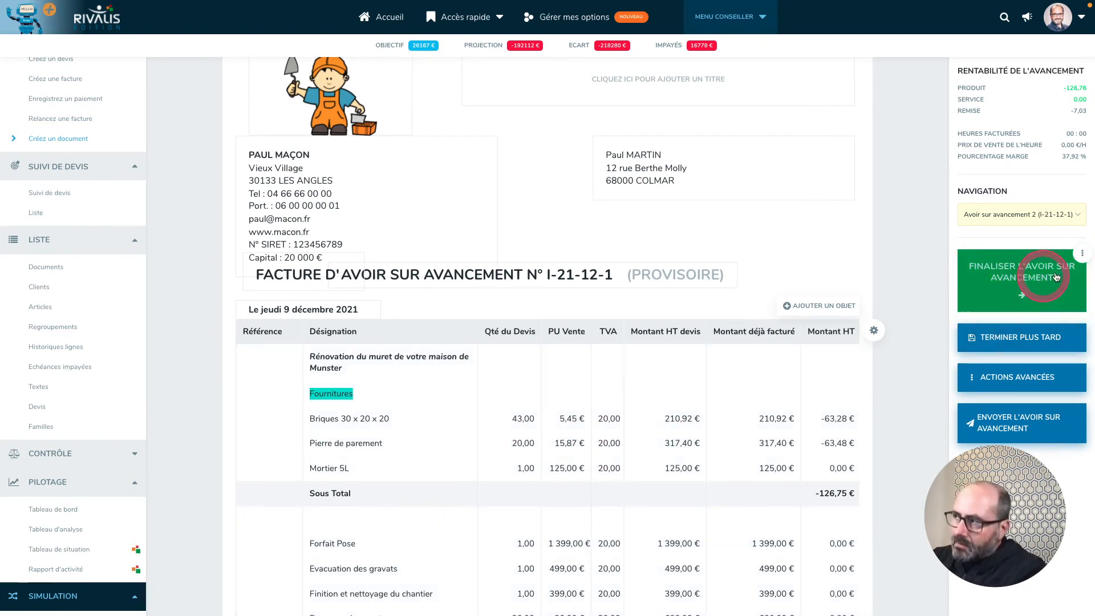
- Finalise the avoir on progress invoice 18-10-7 as it stands and return to the list of pending payments
{"action": "mouse_move", "coordinate": [1056, 276]}
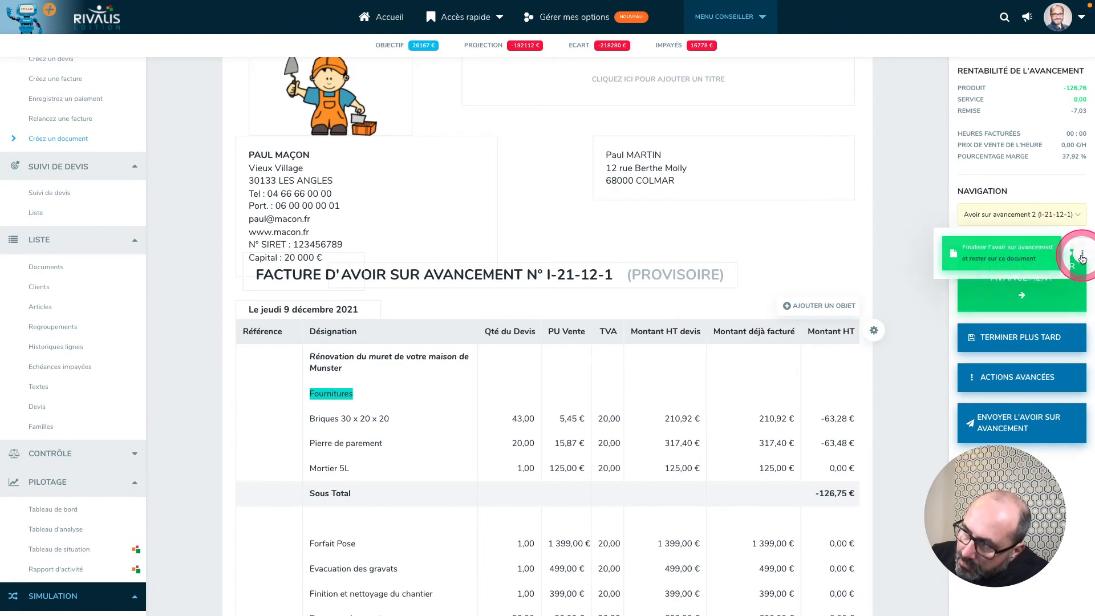
{"action": "left_click", "coordinate": [1015, 265]}
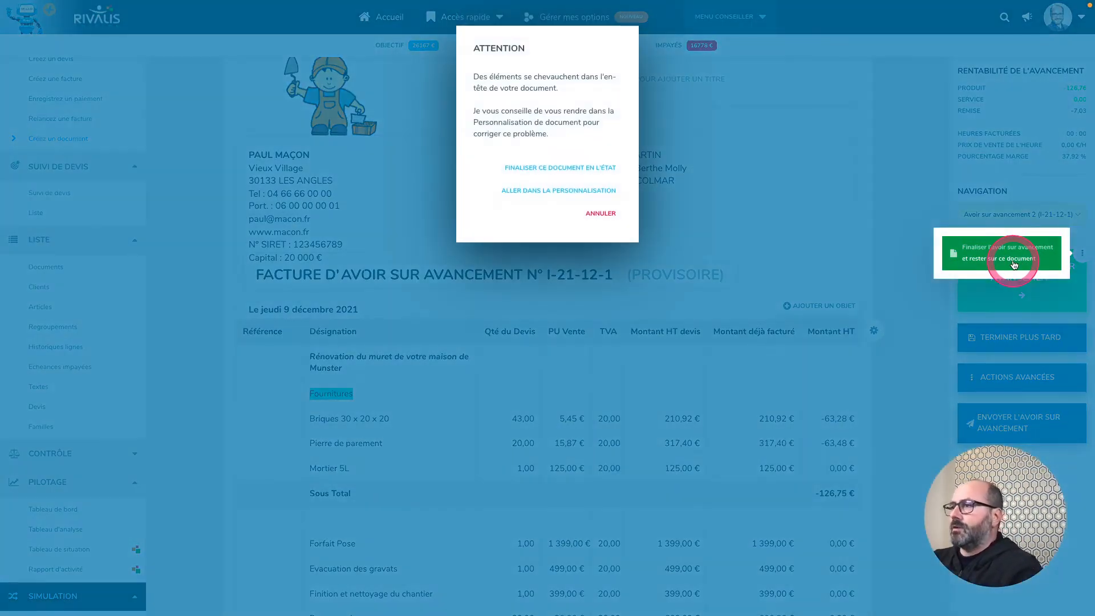
{"action": "left_click", "coordinate": [607, 213]}
{"action": "left_click", "coordinate": [70, 99]}
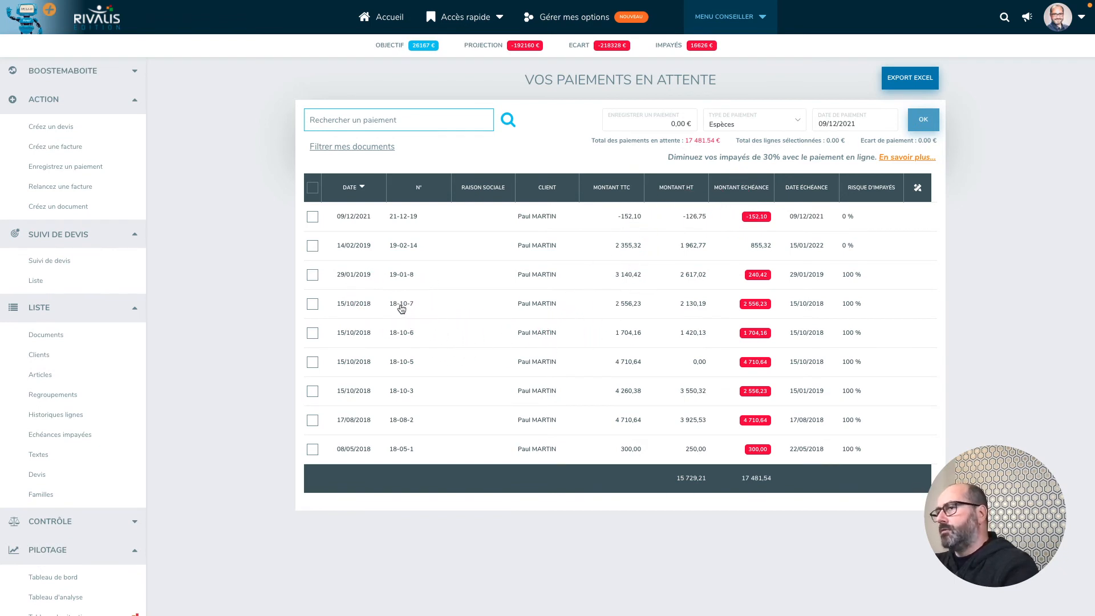
- Record a single payment of type Chèques covering invoice 18-10-7 together with avoir 21-12-19
{"action": "left_click", "coordinate": [312, 304]}
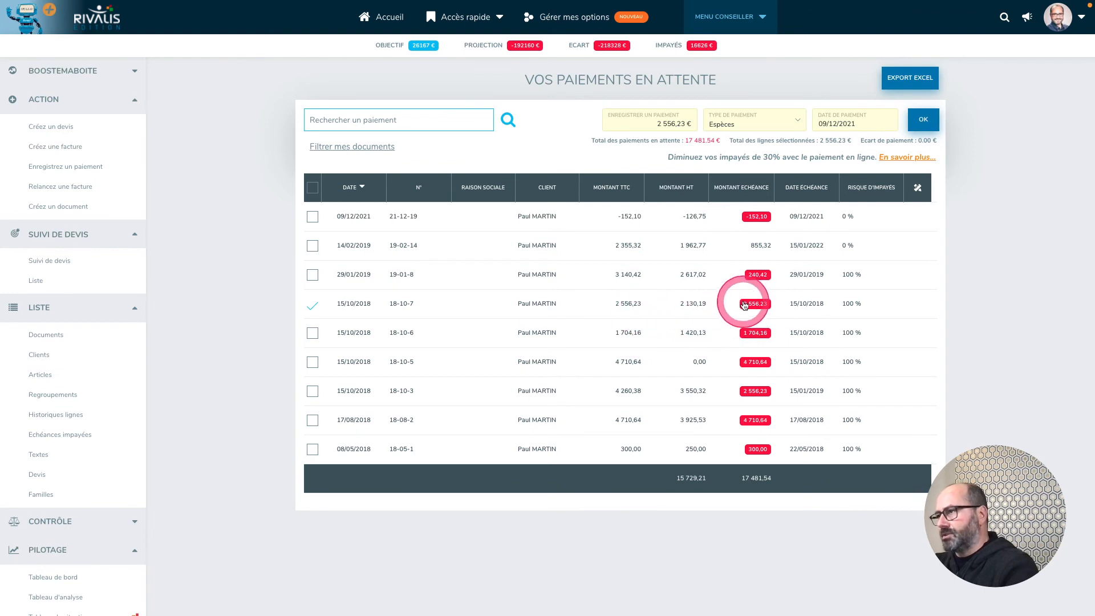
{"action": "left_click", "coordinate": [312, 219]}
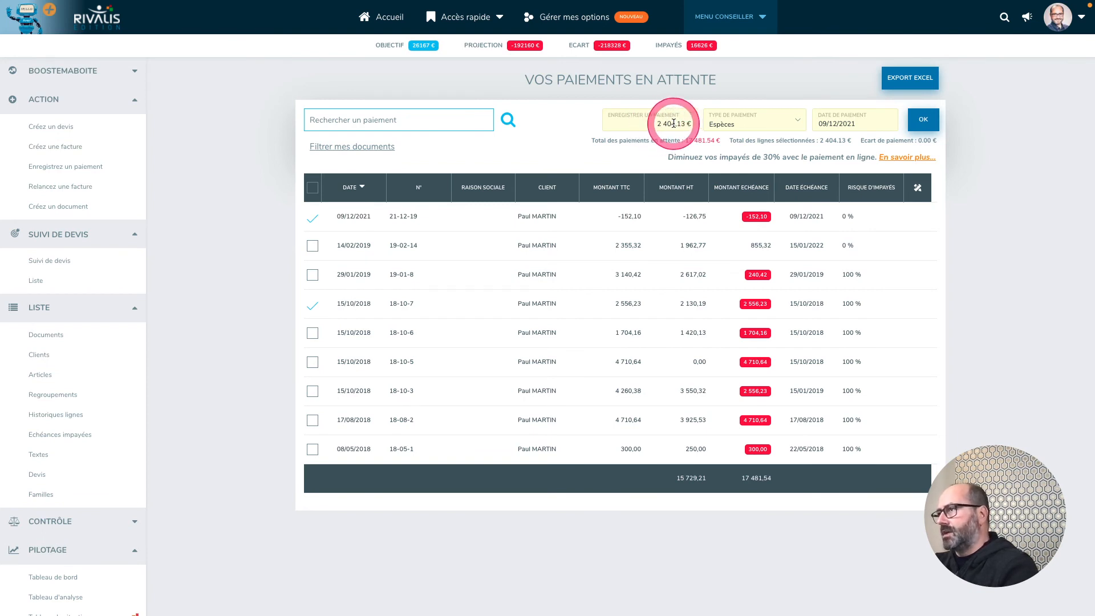
{"action": "left_click", "coordinate": [770, 121]}
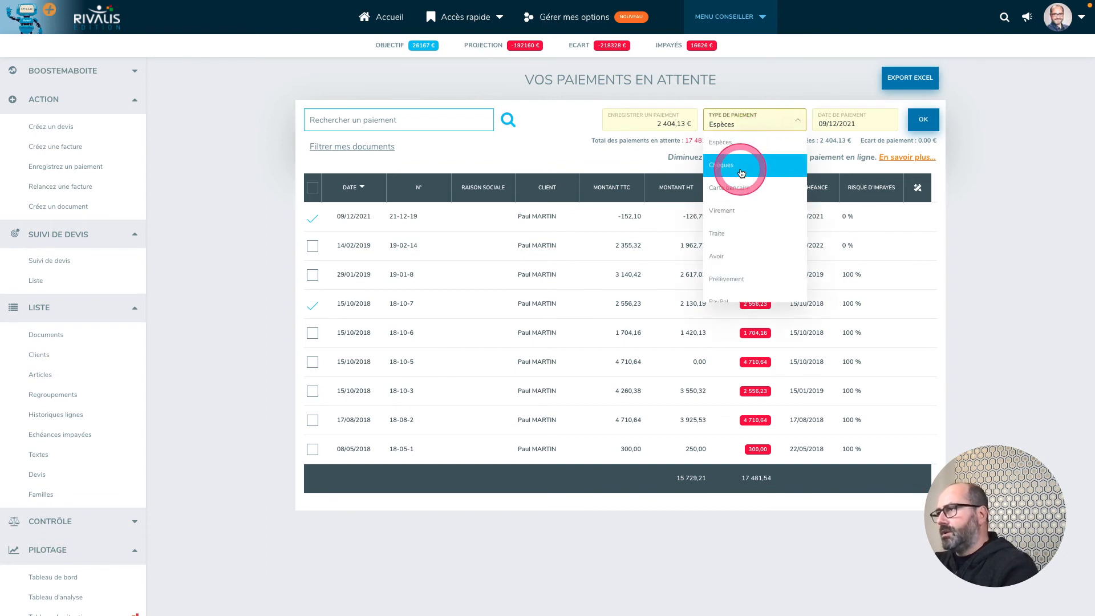
{"action": "left_click", "coordinate": [742, 173]}
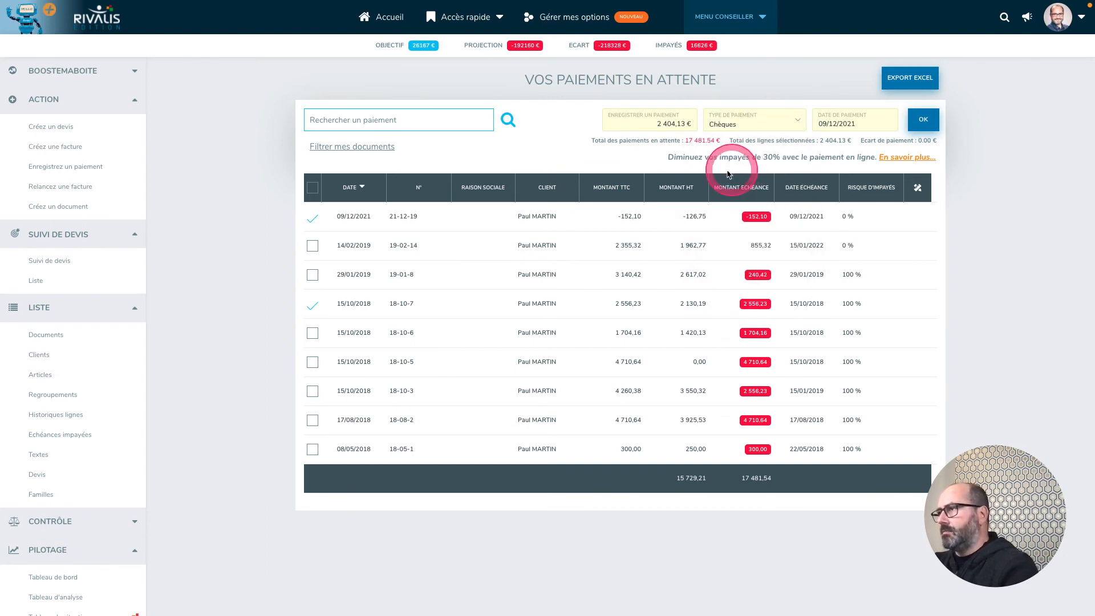
{"action": "left_click", "coordinate": [932, 125]}
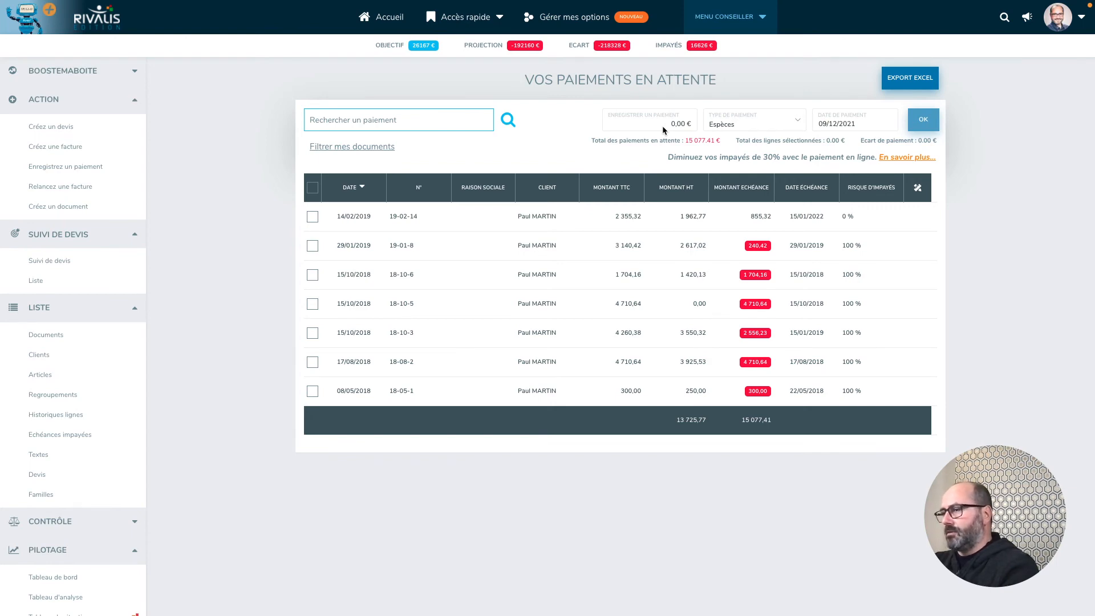
- Run the accounting export for Règlements only, leaving out Ventes and Clients
{"action": "scroll", "coordinate": [95, 366], "scroll_direction": "down", "scroll_amount": 5}
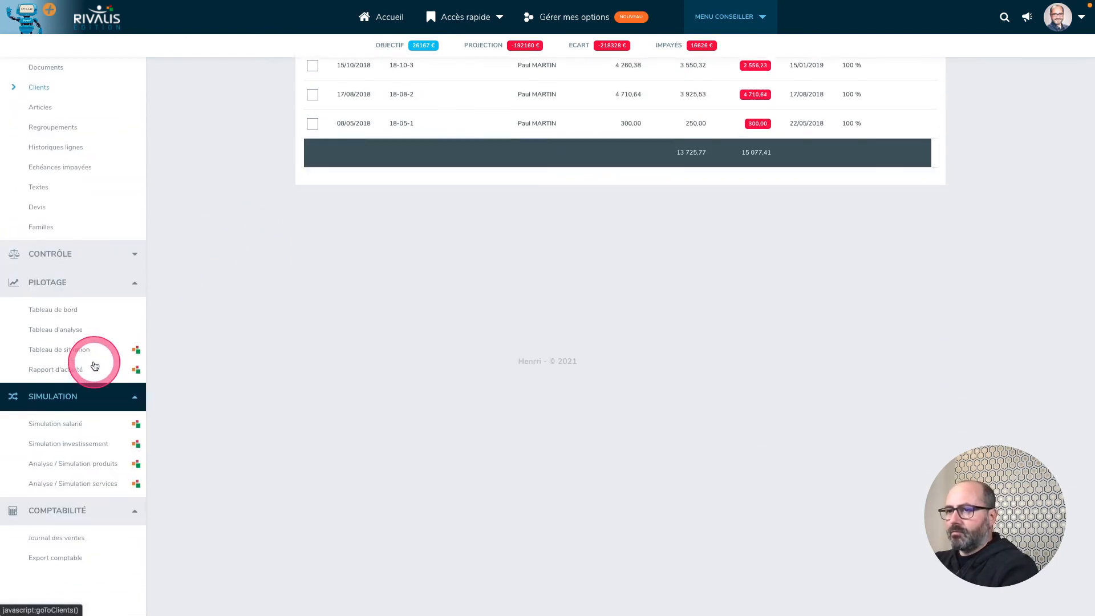
{"action": "left_click", "coordinate": [67, 561]}
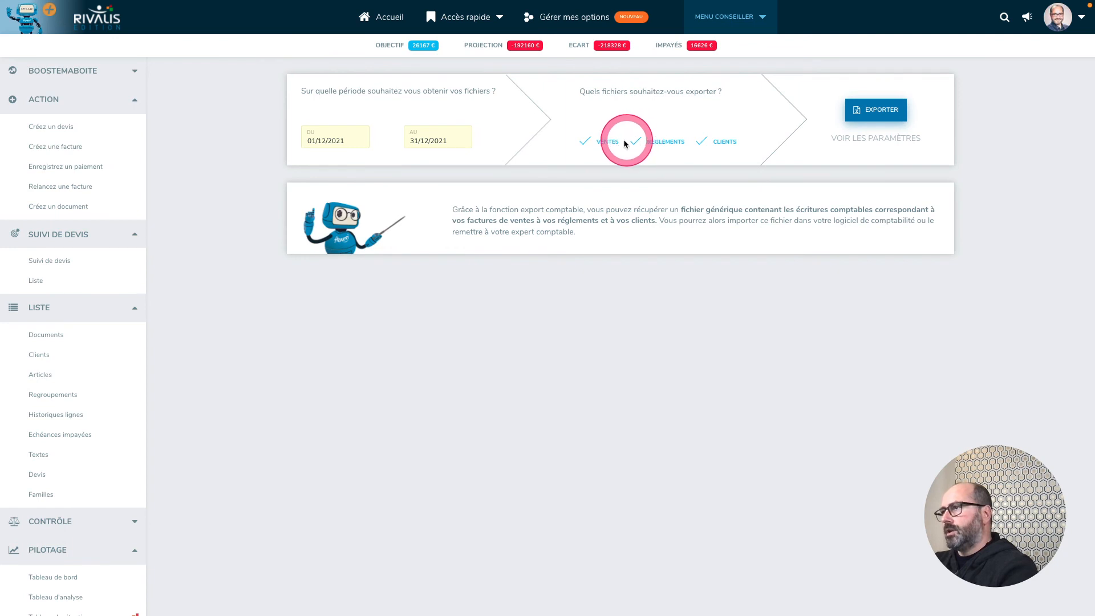
{"action": "left_click", "coordinate": [587, 144]}
{"action": "left_click", "coordinate": [702, 142]}
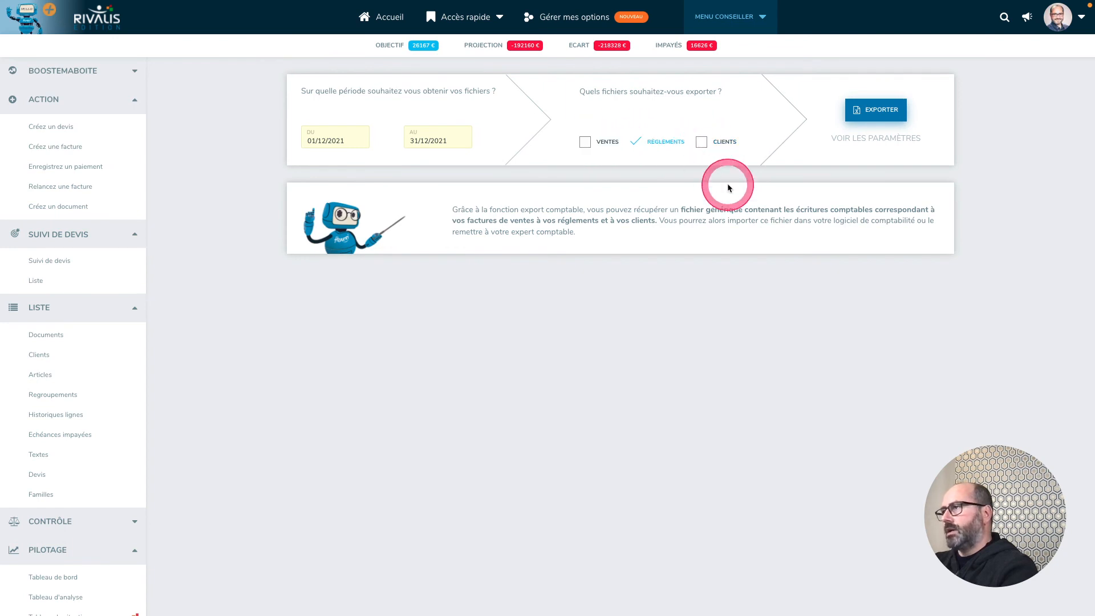
{"action": "left_click", "coordinate": [882, 111]}
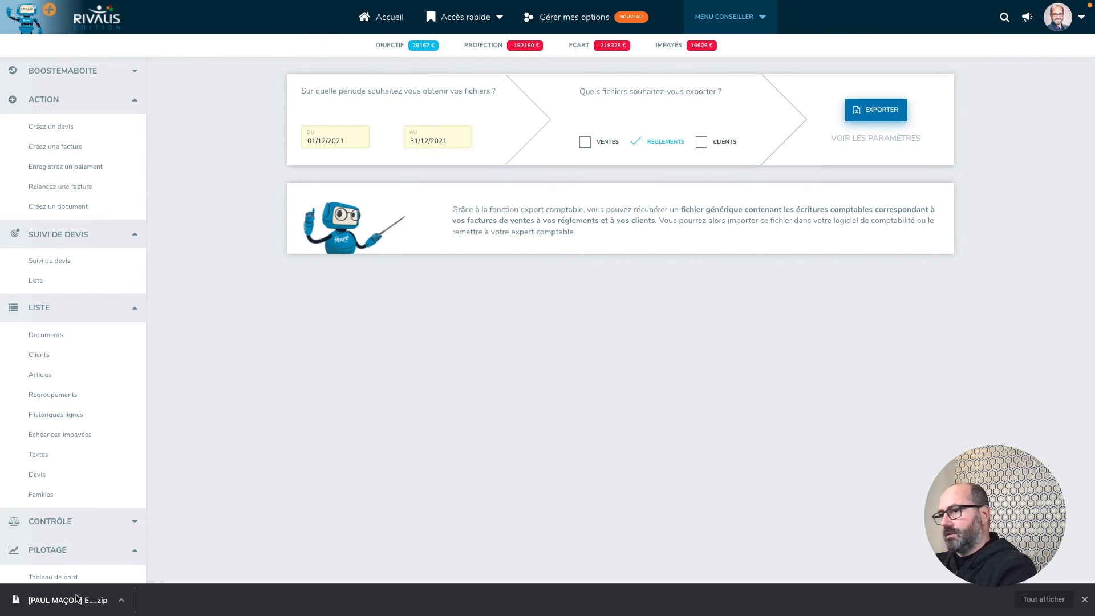
- Open the exported Règlements CSV in the spreadsheet editor and widen columns A and B so the entries can be read
{"action": "left_click", "coordinate": [77, 599]}
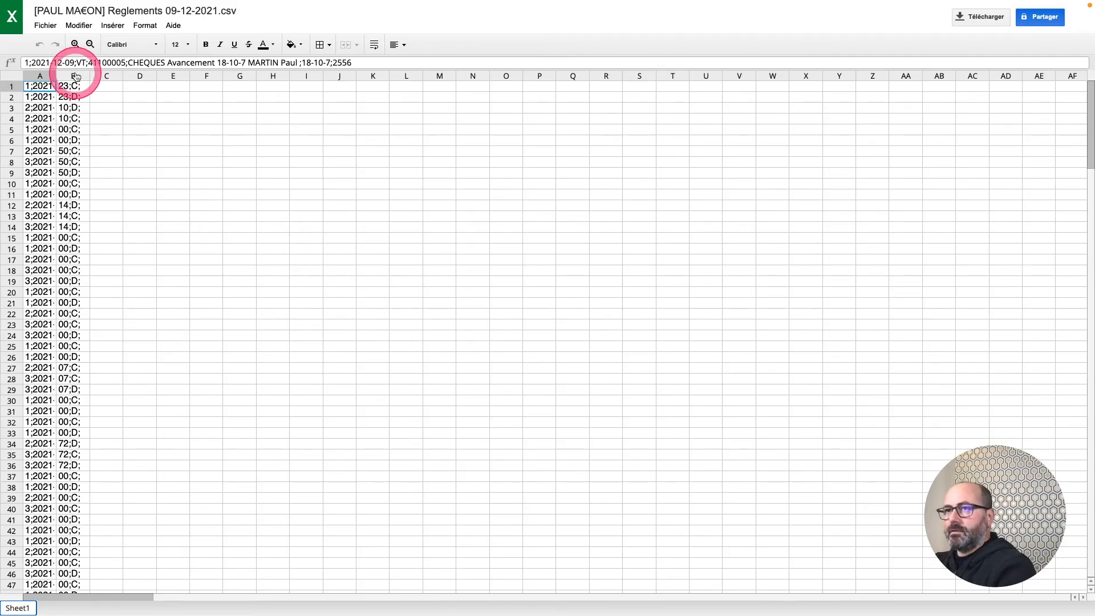
{"action": "left_click_drag", "start_coordinate": [92, 76], "coordinate": [166, 75]}
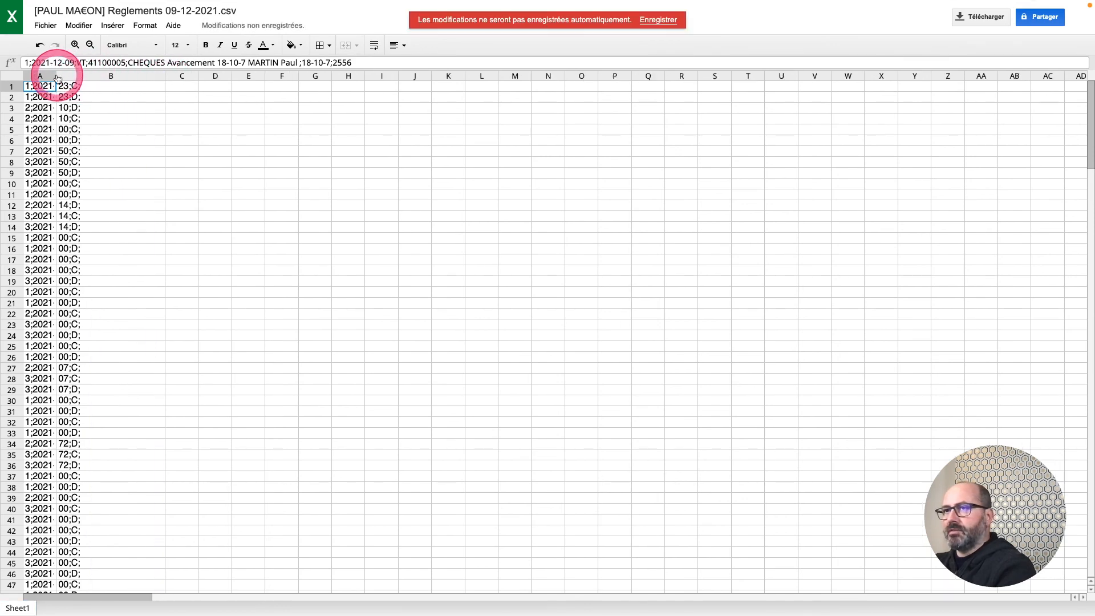
{"action": "left_click_drag", "start_coordinate": [57, 77], "coordinate": [449, 90]}
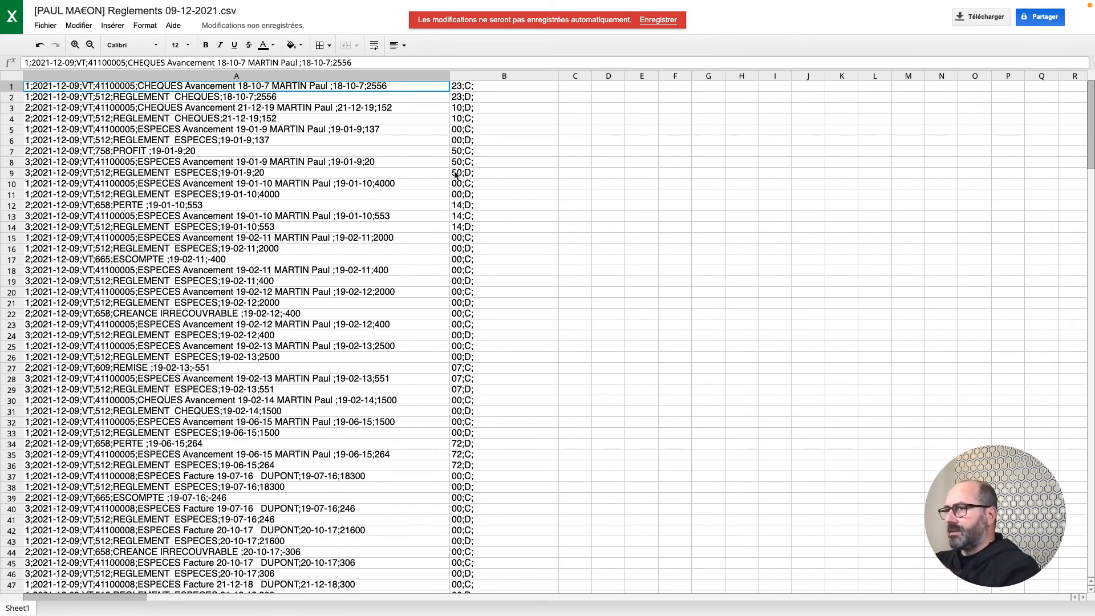
- Examine the account codes of the PROFIT, PERTE, ESCOMPTE and REMISE entries in the exported payments
{"action": "left_click", "coordinate": [102, 151]}
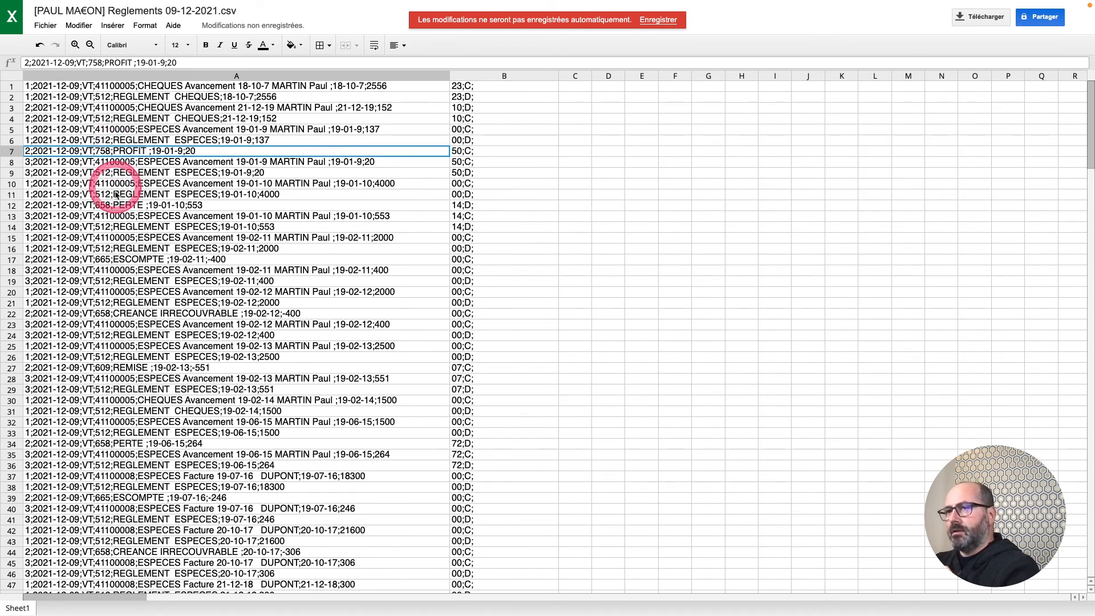
{"action": "left_click", "coordinate": [130, 207]}
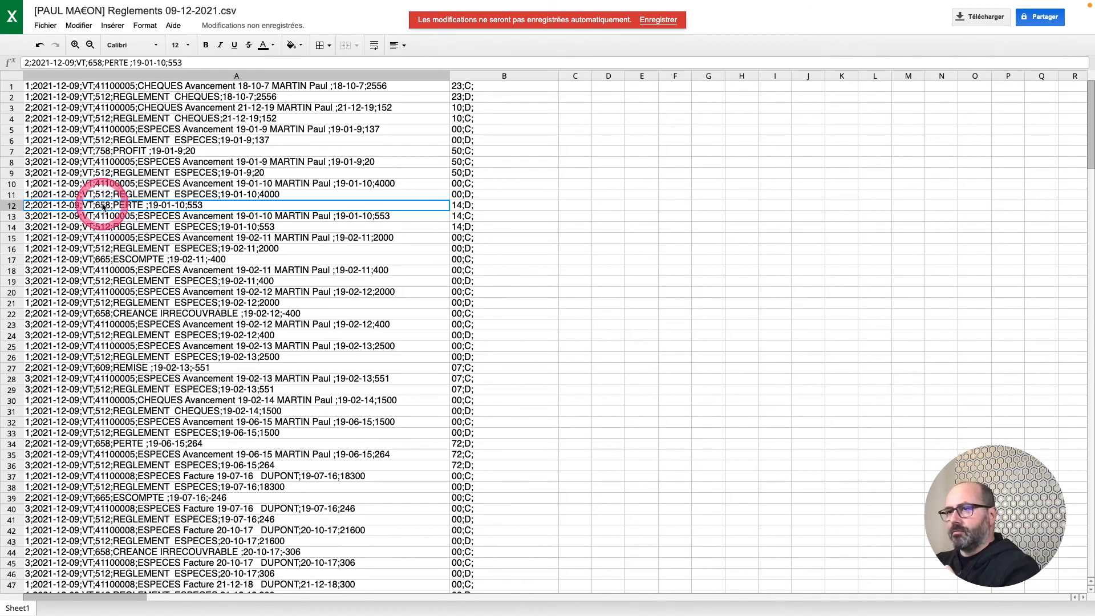
{"action": "left_click", "coordinate": [130, 262]}
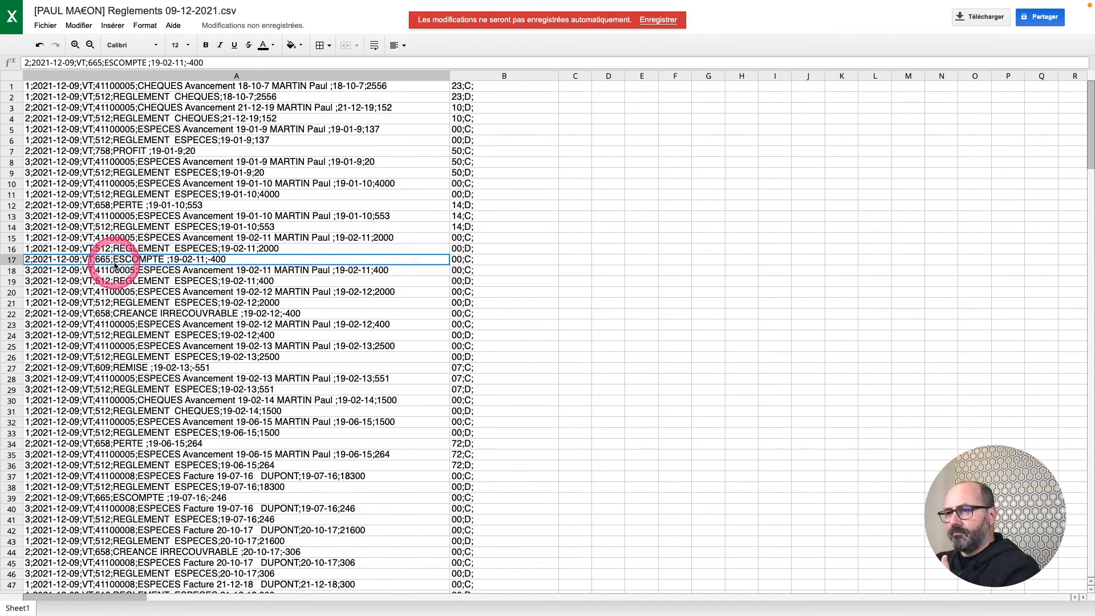
{"action": "left_click", "coordinate": [116, 369]}
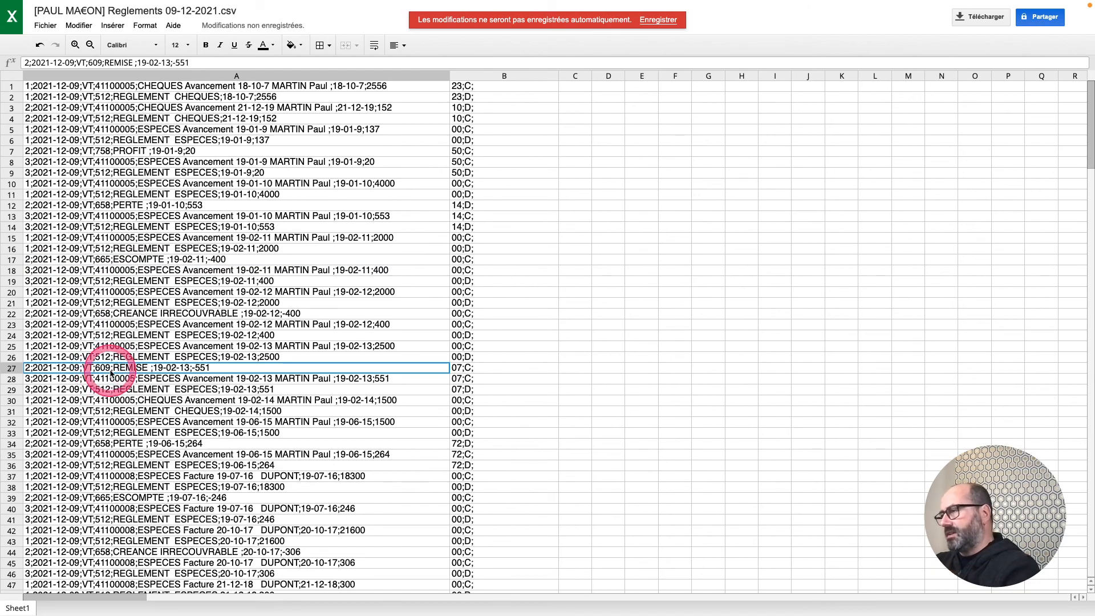
{"action": "left_click", "coordinate": [110, 376]}
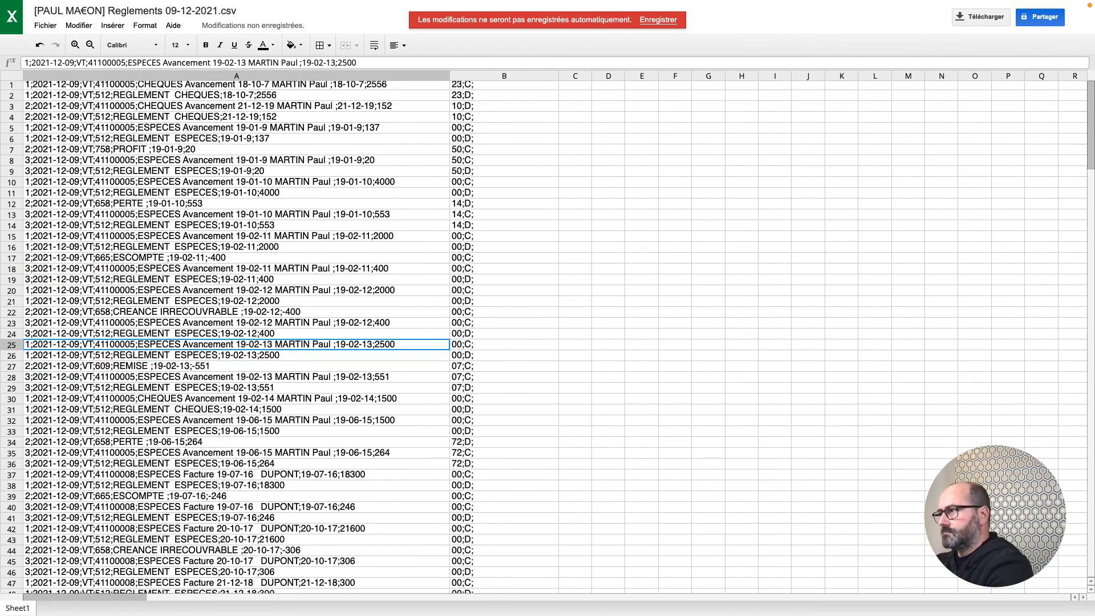